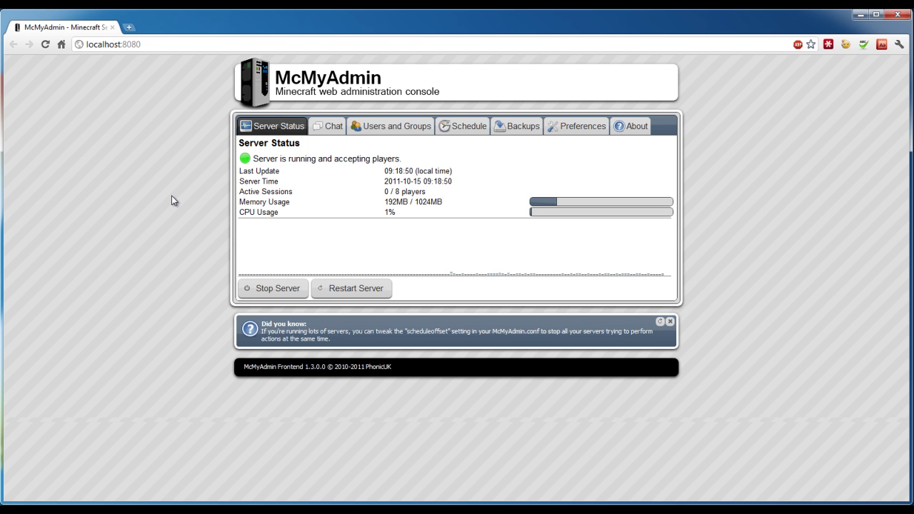
Open McMyAdmin's Chat console, whose log shows game type 1 and server port 25565.
{"action": "left_click", "coordinate": [326, 129]}
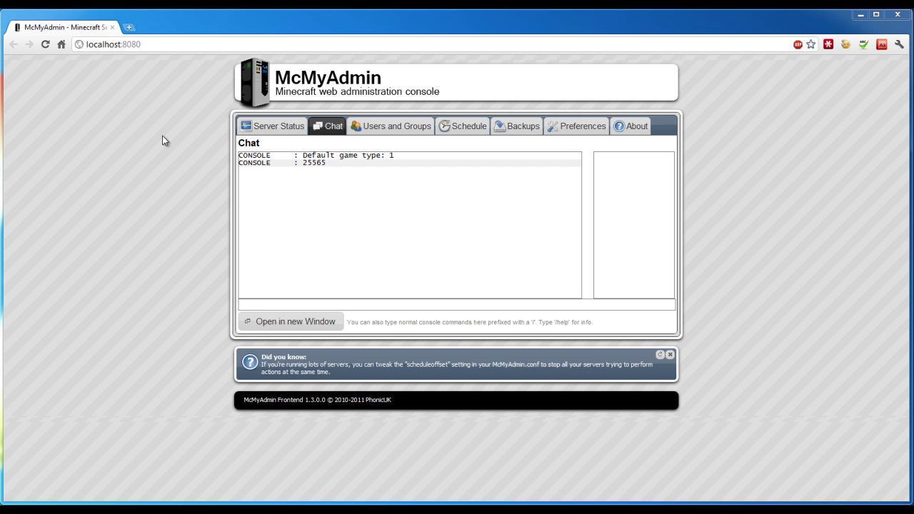
Run ipconfig in an administrator Command Prompt to find IPv4 10.0.0.22 and gateway 10.0.0.1.
{"action": "key", "text": "super+r"}
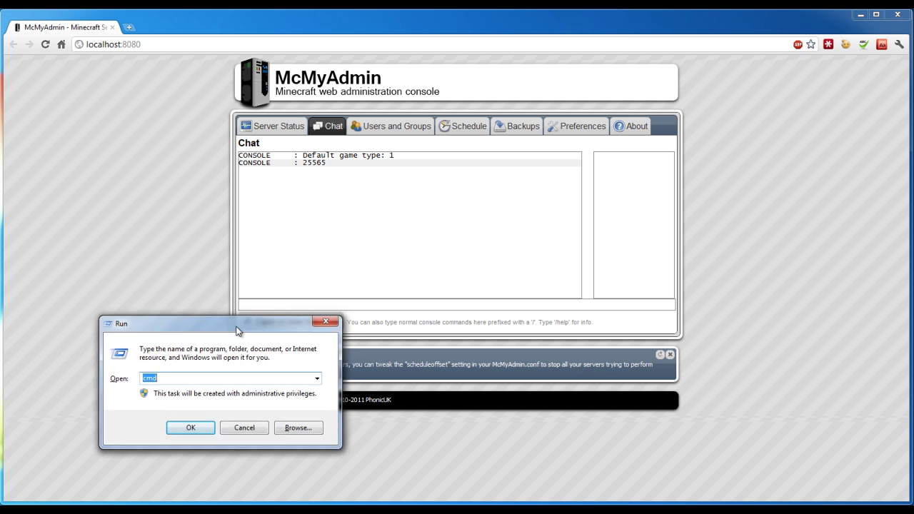
{"action": "left_click_drag", "start_coordinate": [237, 324], "coordinate": [253, 321]}
{"action": "key", "text": "Escape"}
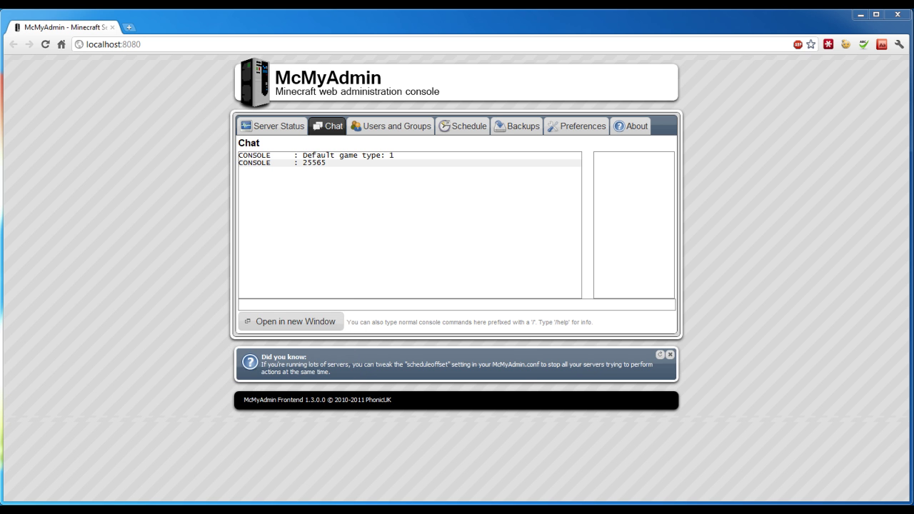
{"action": "left_click_drag", "start_coordinate": [205, 203], "coordinate": [378, 130]}
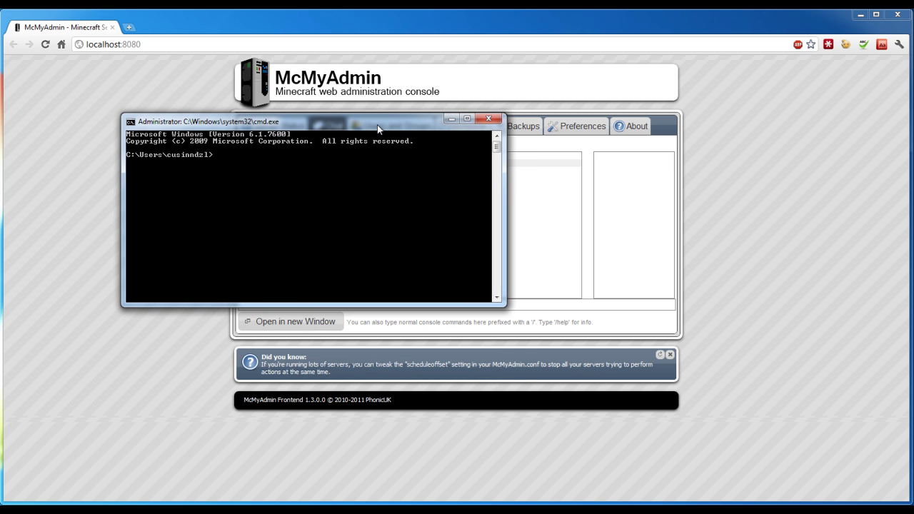
{"action": "type", "text": "ipconfig"}
{"action": "key", "text": "Return"}
{"action": "scroll", "coordinate": [394, 207], "scroll_direction": "up", "scroll_amount": 1}
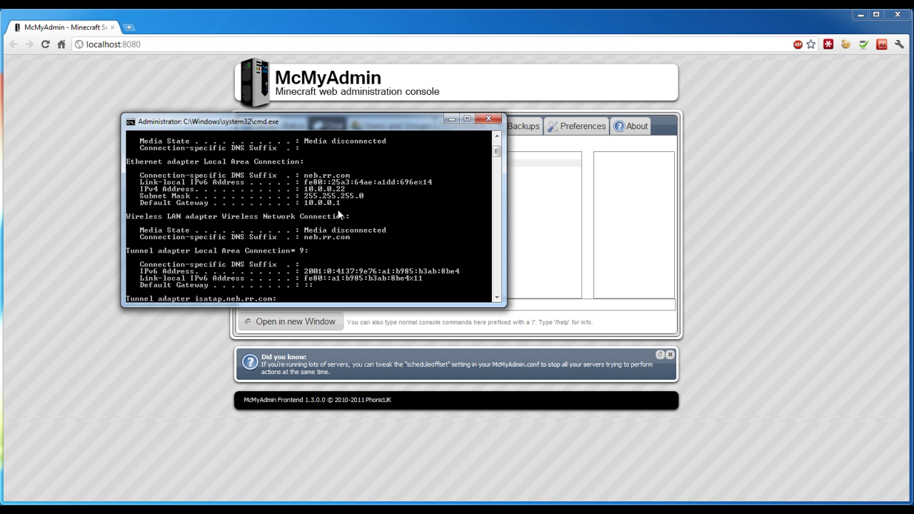
{"action": "left_click", "coordinate": [139, 30]}
Load the router admin at 10.0.0.1 and go to Single Port Forwarding.
{"action": "left_click", "coordinate": [139, 45]}
{"action": "type", "text": "10.0.0.1"}
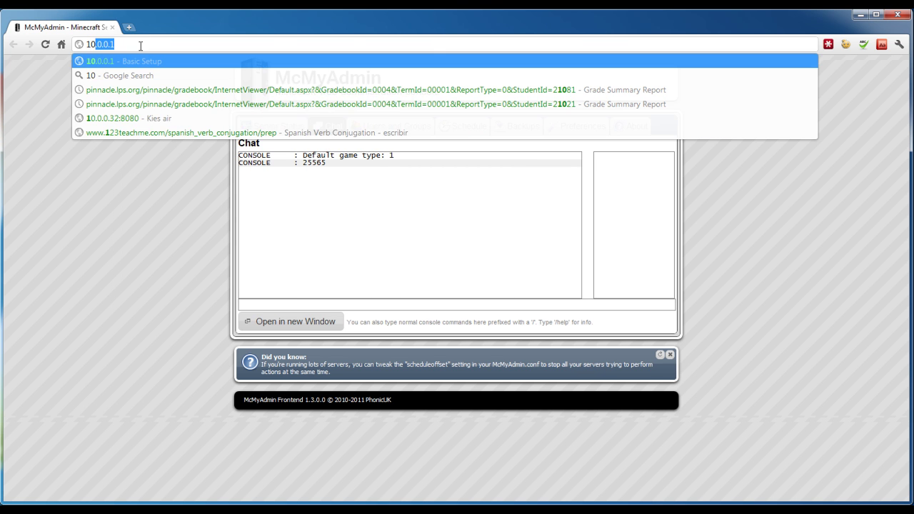
{"action": "key", "text": "Return"}
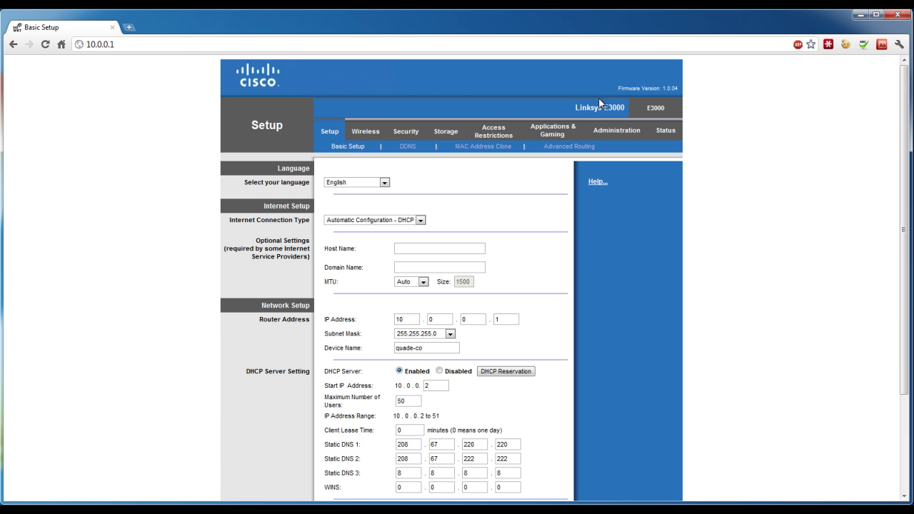
{"action": "left_click", "coordinate": [564, 131]}
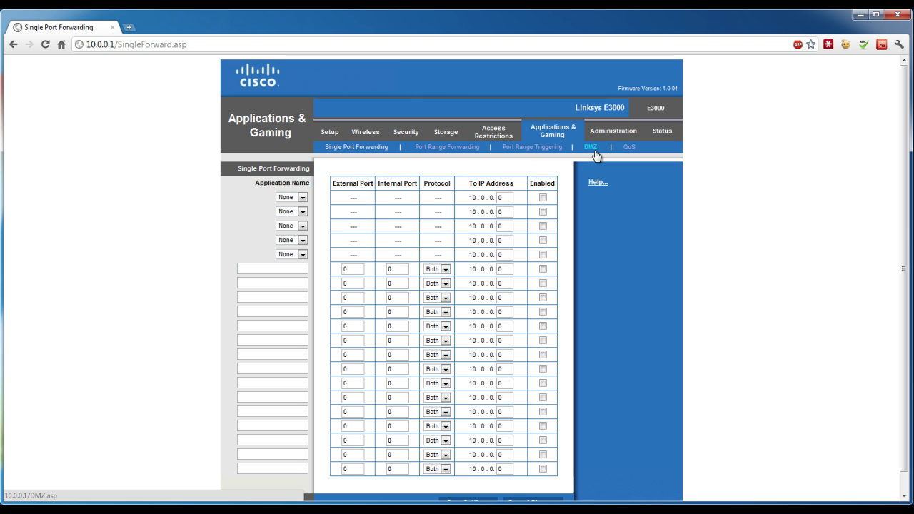
Enter 25565 as external and internal port, rechecking the PC's address in ipconfig.
{"action": "double_click", "coordinate": [355, 269]}
{"action": "type", "text": "25565"}
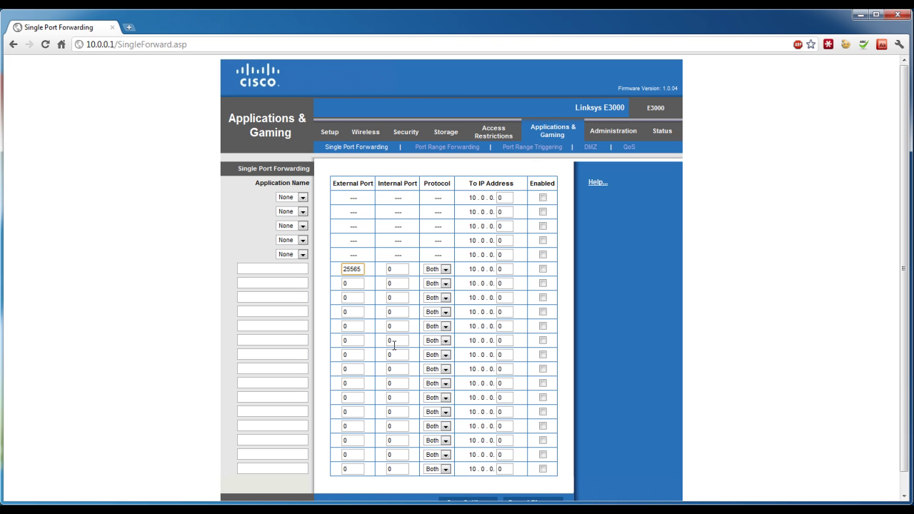
{"action": "double_click", "coordinate": [398, 270]}
{"action": "type", "text": "25565"}
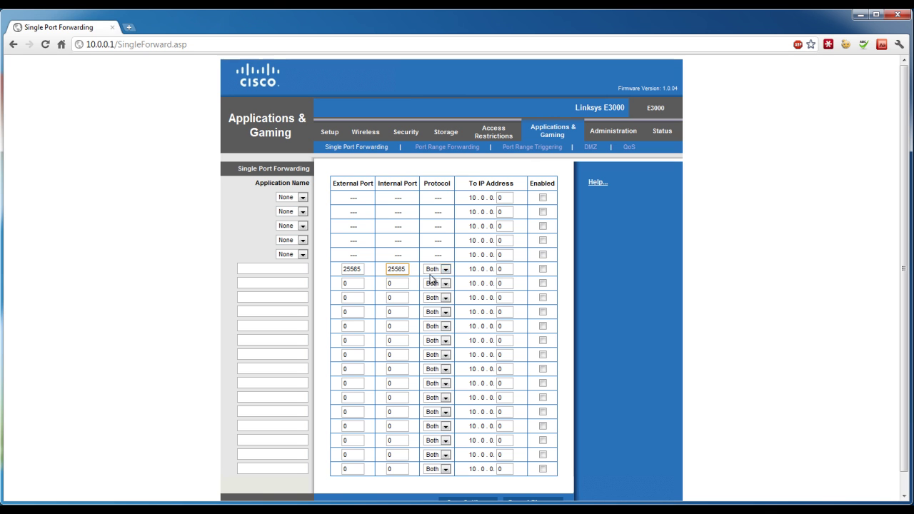
{"action": "double_click", "coordinate": [509, 271]}
{"action": "left_click", "coordinate": [50, 233]}
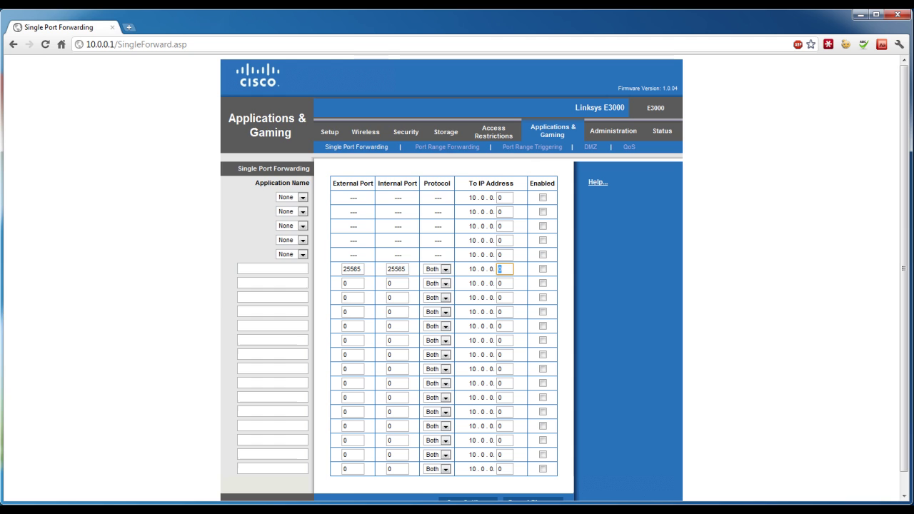
{"action": "key", "text": "alt+Tab"}
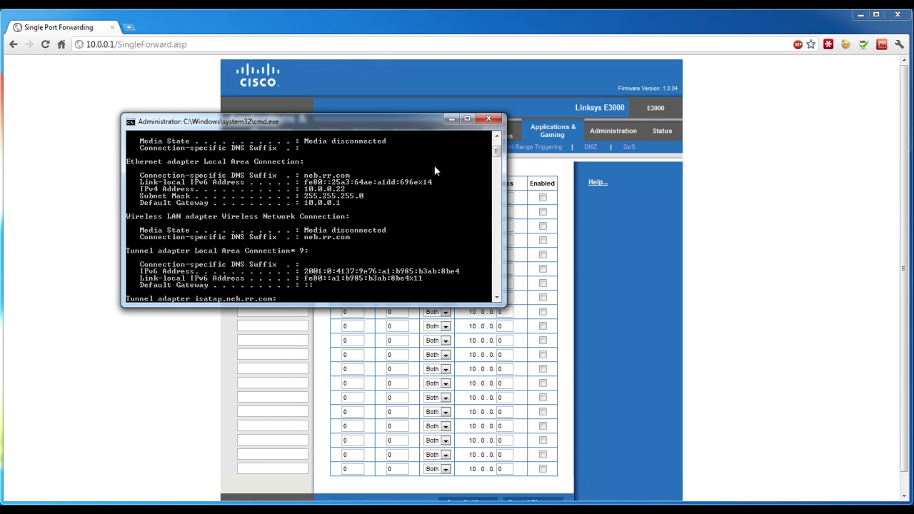
{"action": "left_click", "coordinate": [452, 119]}
Point the rule at 10.0.0.22, enable it, and save the settings.
{"action": "double_click", "coordinate": [506, 268]}
{"action": "type", "text": "22"}
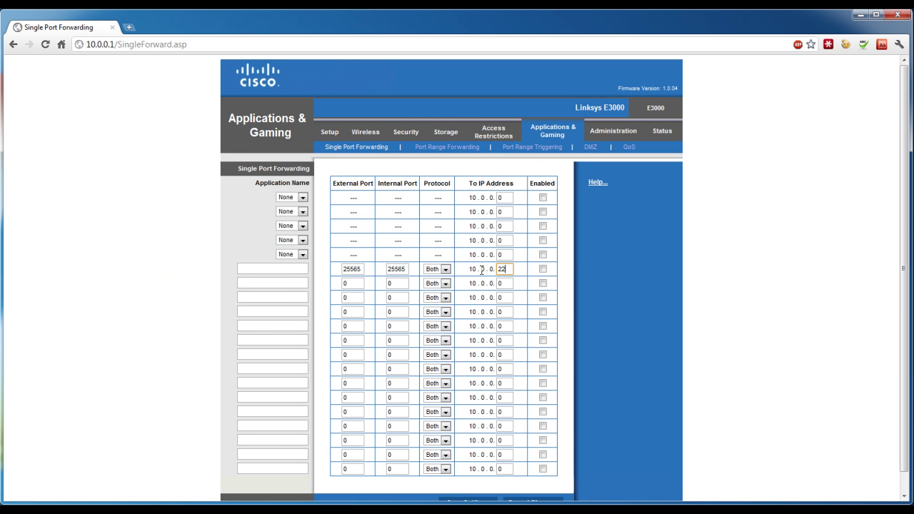
{"action": "left_click", "coordinate": [542, 269]}
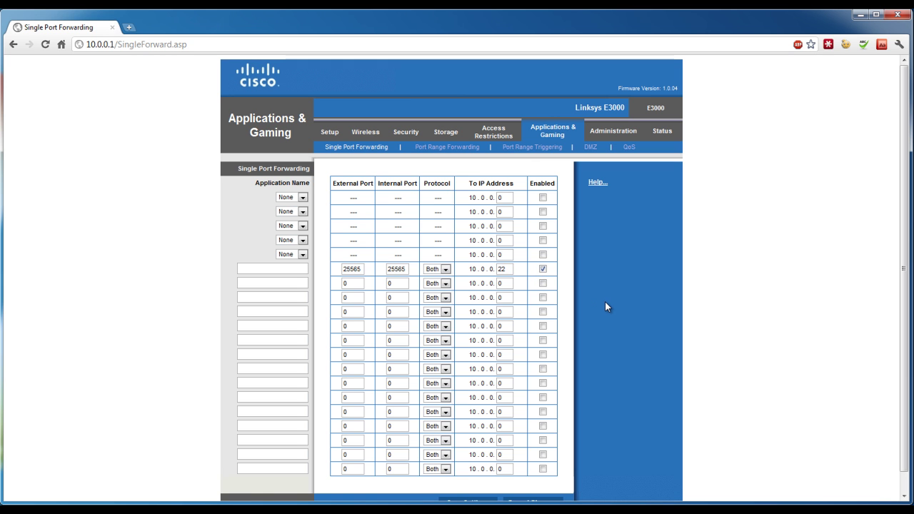
{"action": "scroll", "coordinate": [605, 307], "scroll_direction": "down", "scroll_amount": 2}
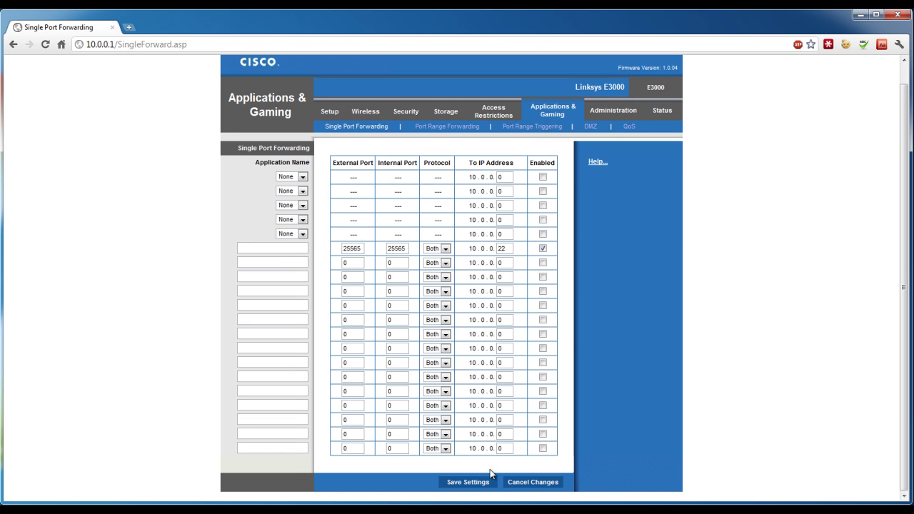
{"action": "left_click", "coordinate": [481, 486]}
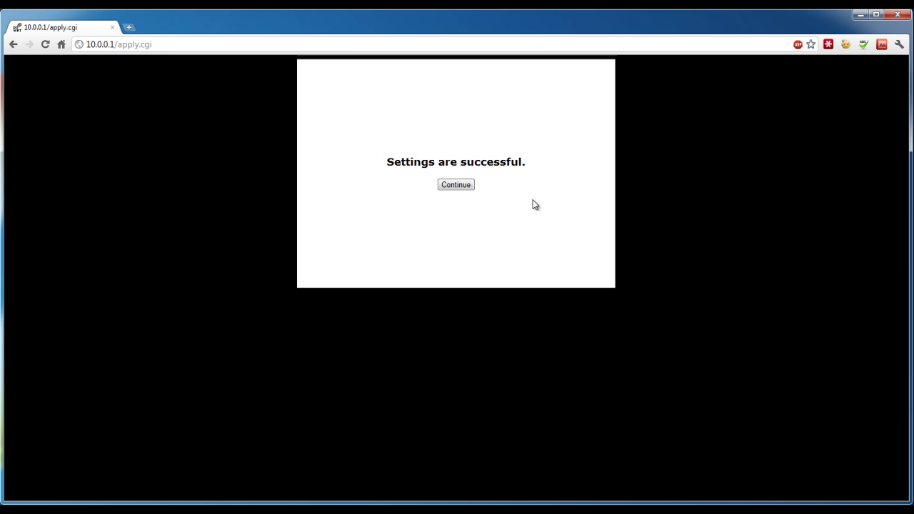
Continue from the success page back to Single Port Forwarding.
{"action": "left_click", "coordinate": [474, 185]}
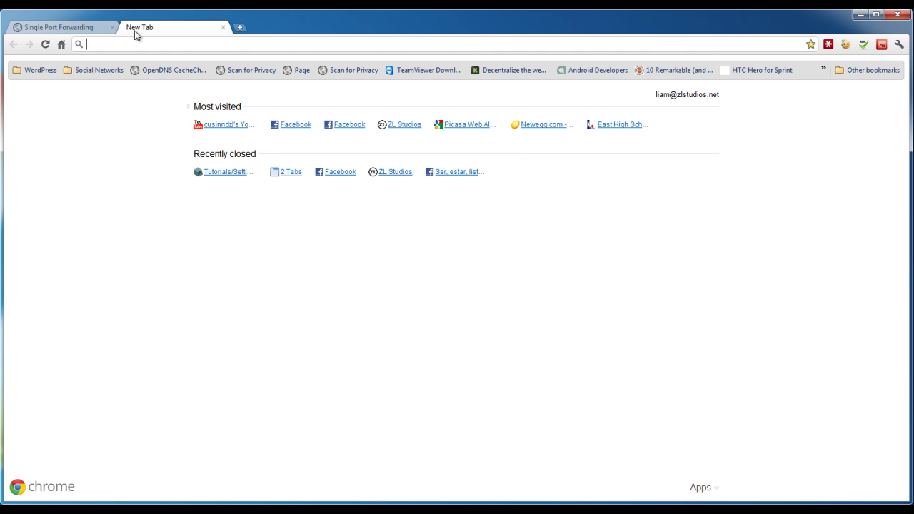
Go to dyndns.com and sign in with the account username and password.
{"action": "type", "text": "dyndns"}
{"action": "key", "text": "Return"}
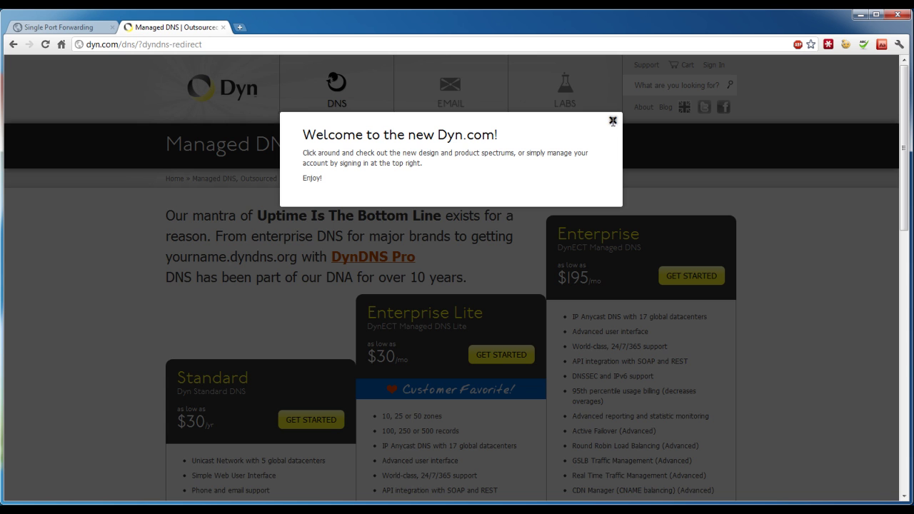
{"action": "left_click", "coordinate": [612, 122]}
{"action": "left_click", "coordinate": [721, 65]}
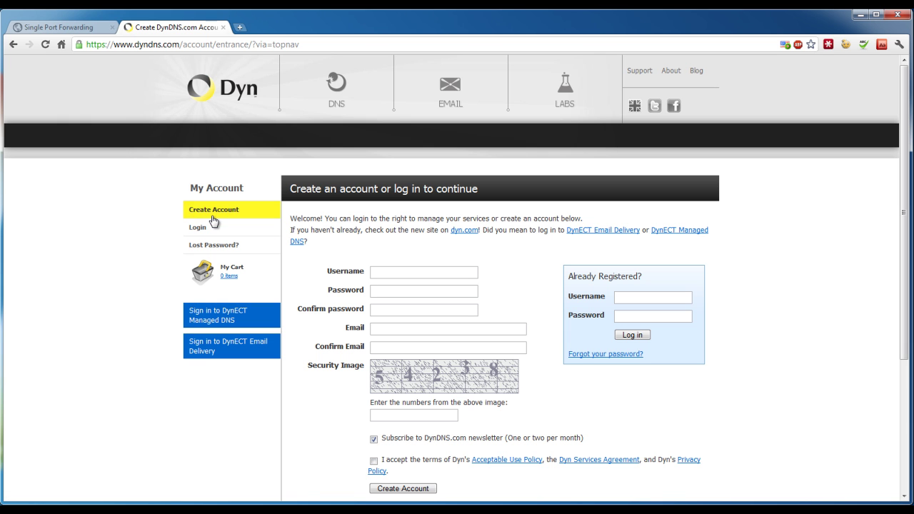
{"action": "left_click", "coordinate": [635, 293]}
{"action": "type", "text": "cusinndzl"}
{"action": "key", "text": "Tab"}
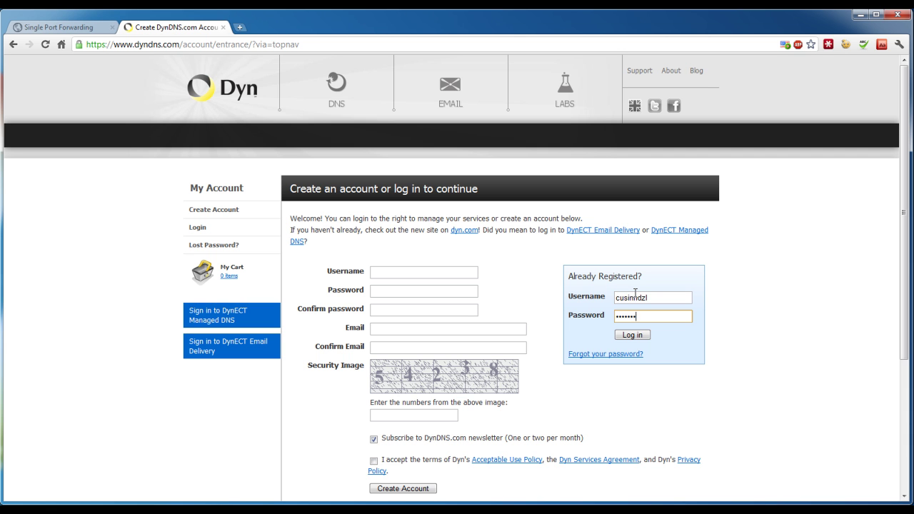
{"action": "key", "text": "Return"}
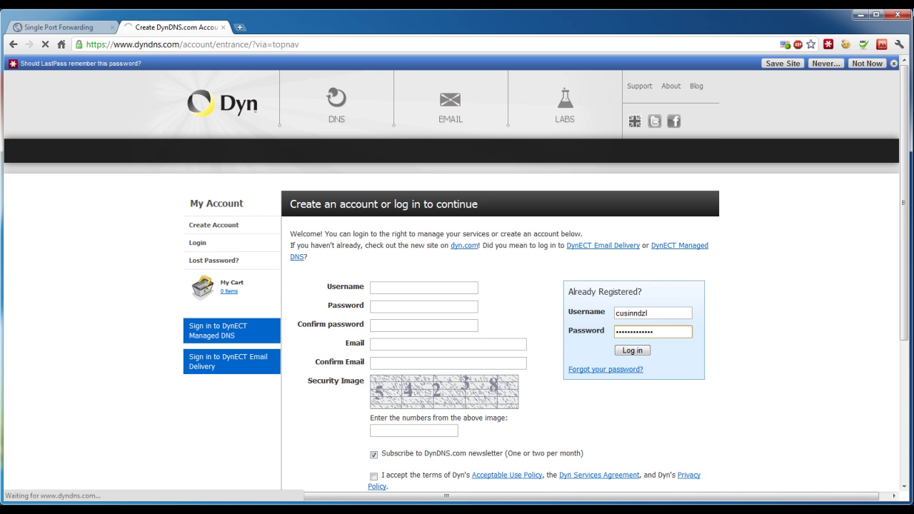
{"action": "left_click", "coordinate": [867, 63]}
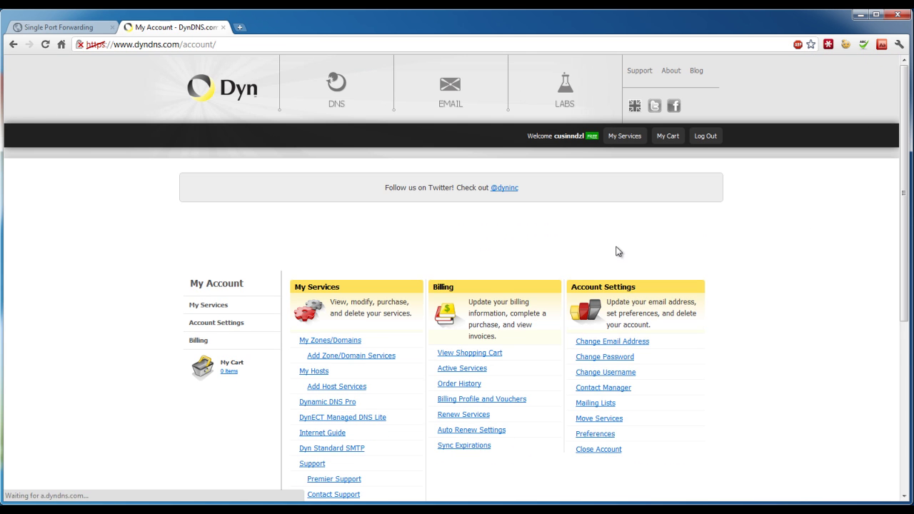
Start a new host in My Hosts named mctestserv on the dyndns.org domain.
{"action": "scroll", "coordinate": [543, 252], "scroll_direction": "down", "scroll_amount": 1}
{"action": "left_click", "coordinate": [315, 315]}
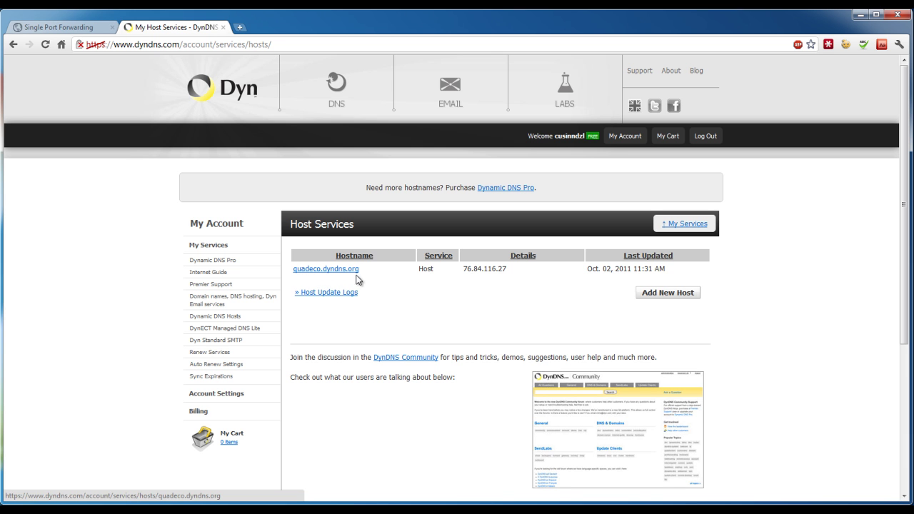
{"action": "left_click", "coordinate": [649, 295]}
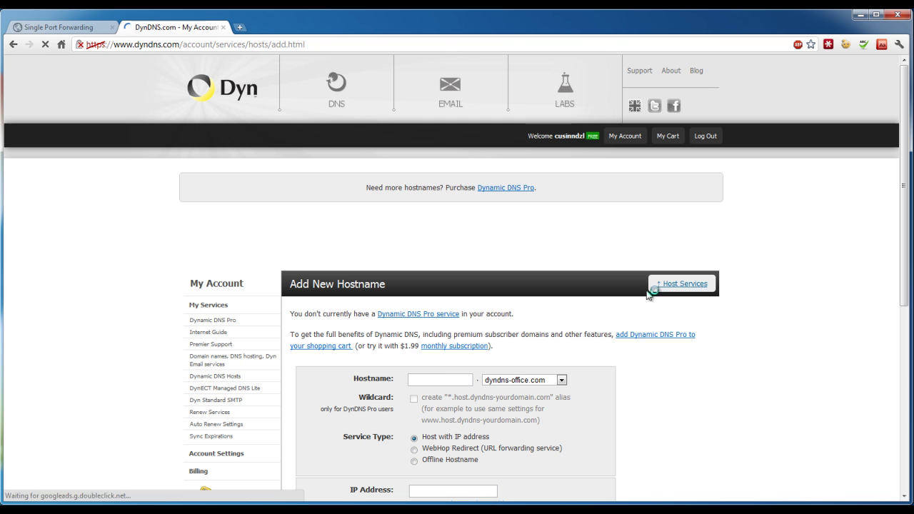
{"action": "left_click", "coordinate": [441, 377]}
{"action": "type", "text": "mctestserv"}
{"action": "left_click", "coordinate": [501, 382]}
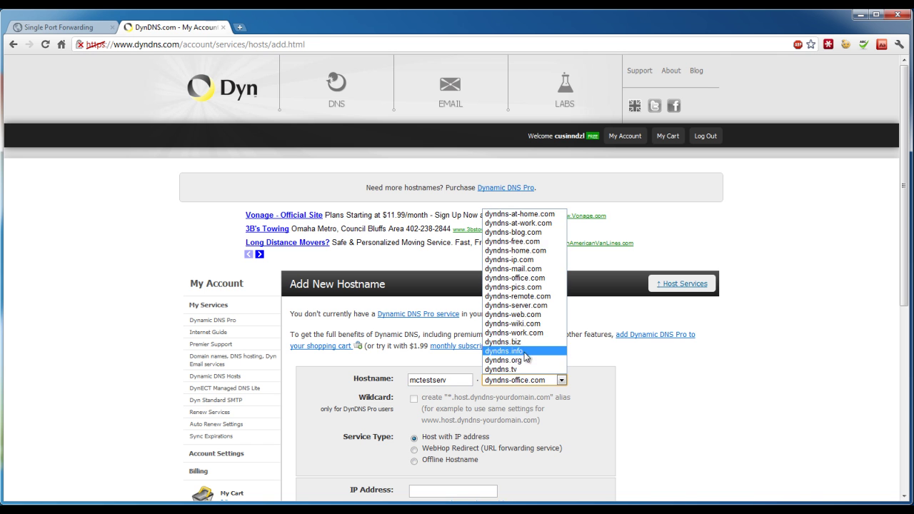
{"action": "left_click", "coordinate": [526, 360]}
{"action": "scroll", "coordinate": [599, 383], "scroll_direction": "down", "scroll_amount": 1}
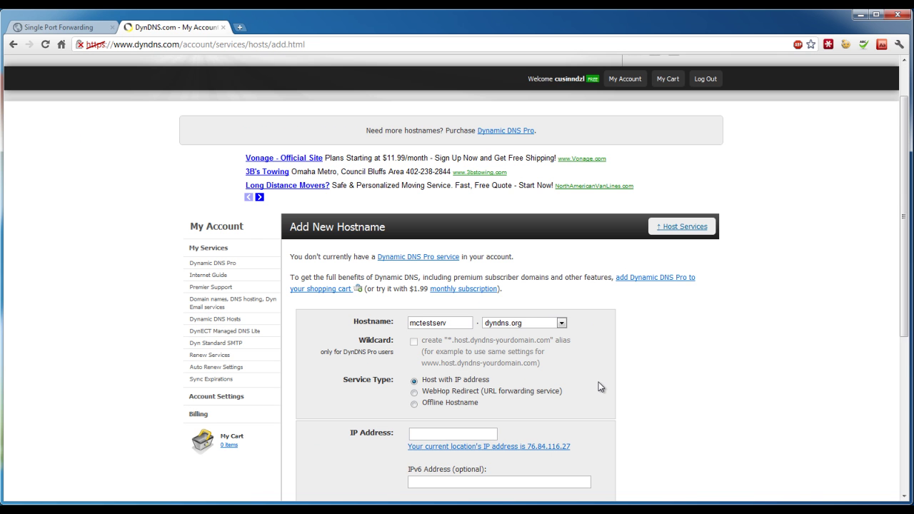
{"action": "scroll", "coordinate": [575, 381], "scroll_direction": "down", "scroll_amount": 1}
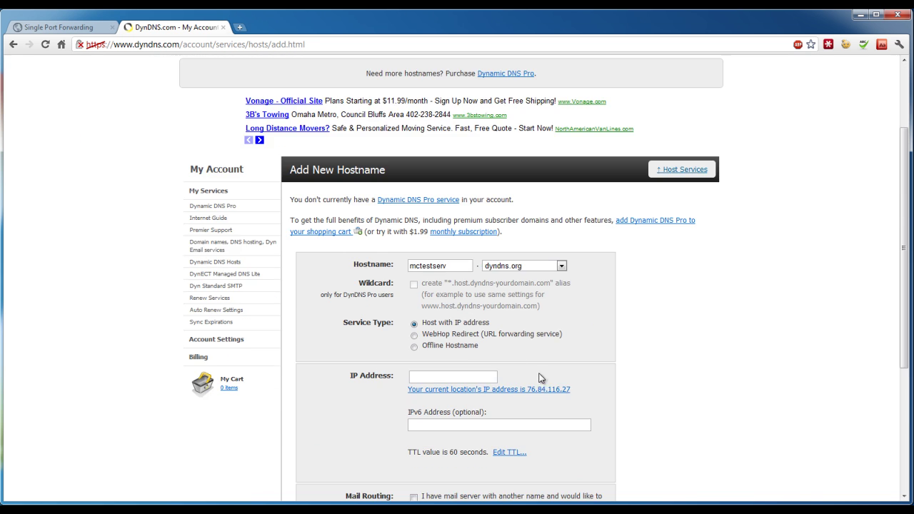
{"action": "left_click", "coordinate": [452, 390]}
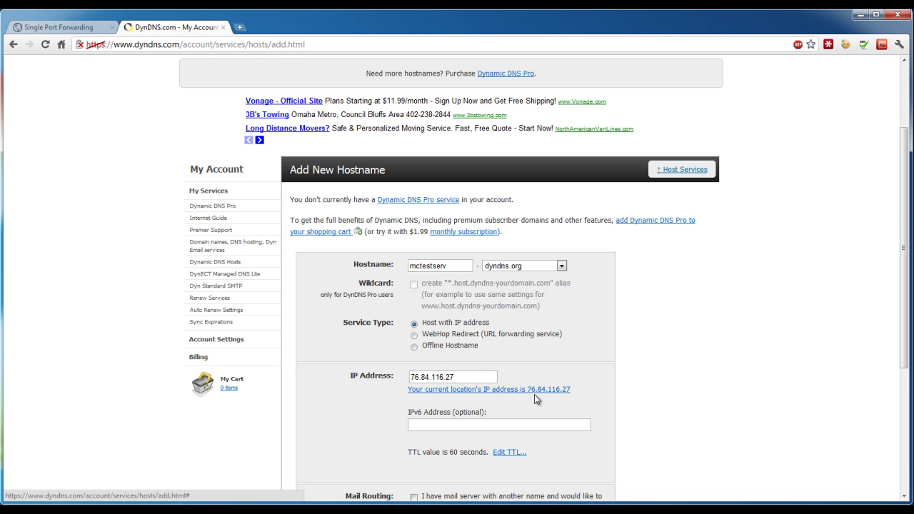
{"action": "left_click", "coordinate": [236, 27]}
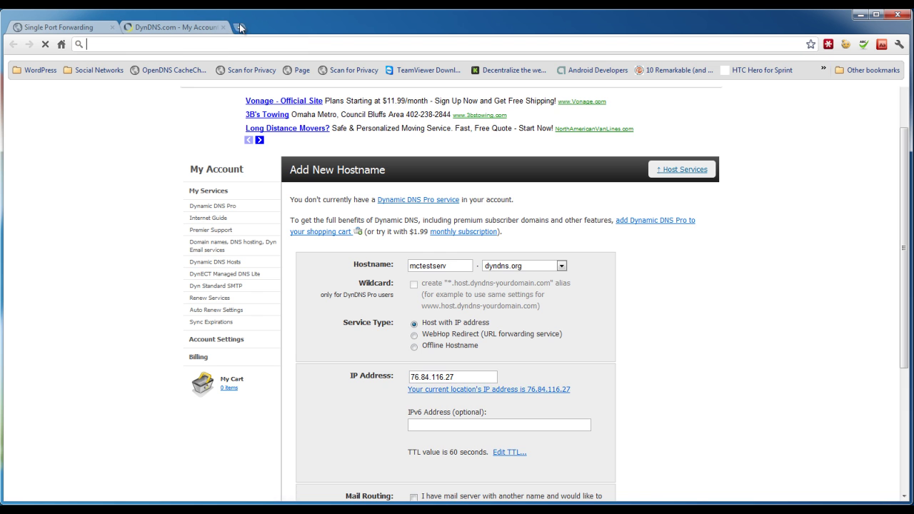
{"action": "type", "text": "icanhazip.com"}
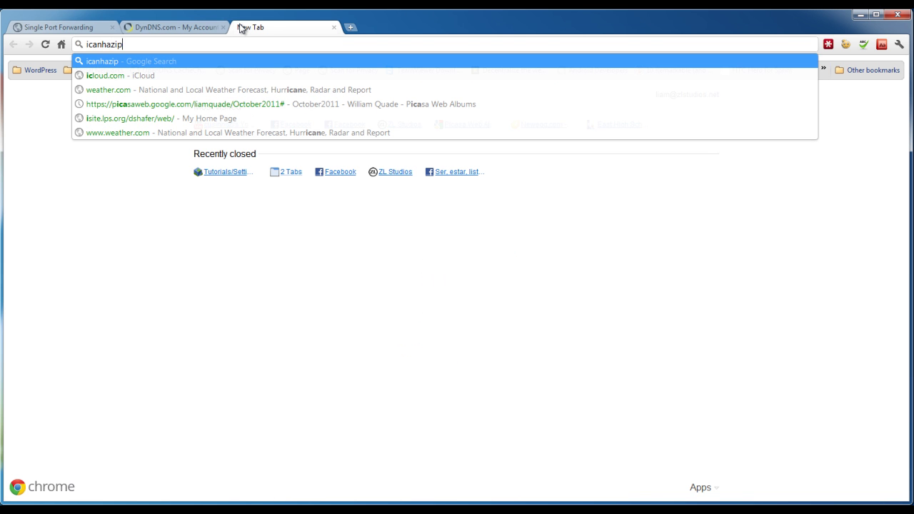
{"action": "key", "text": "Return"}
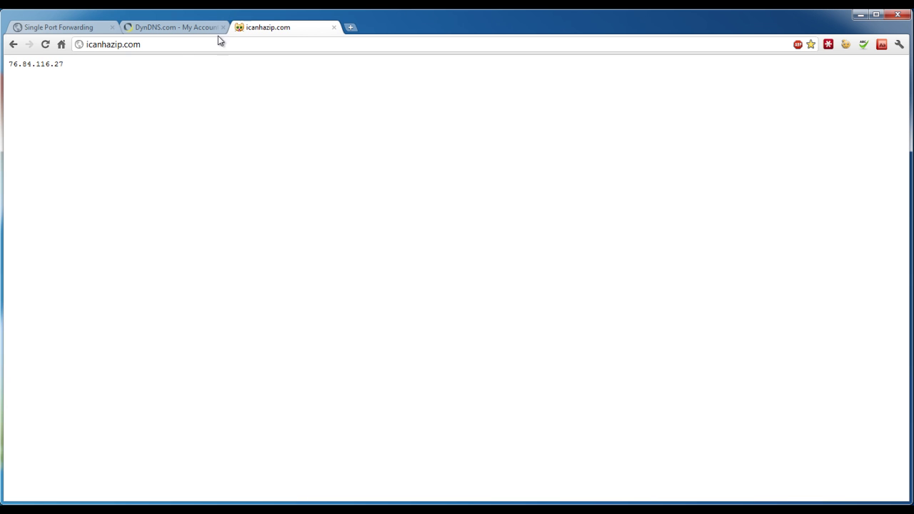
{"action": "left_click", "coordinate": [333, 27]}
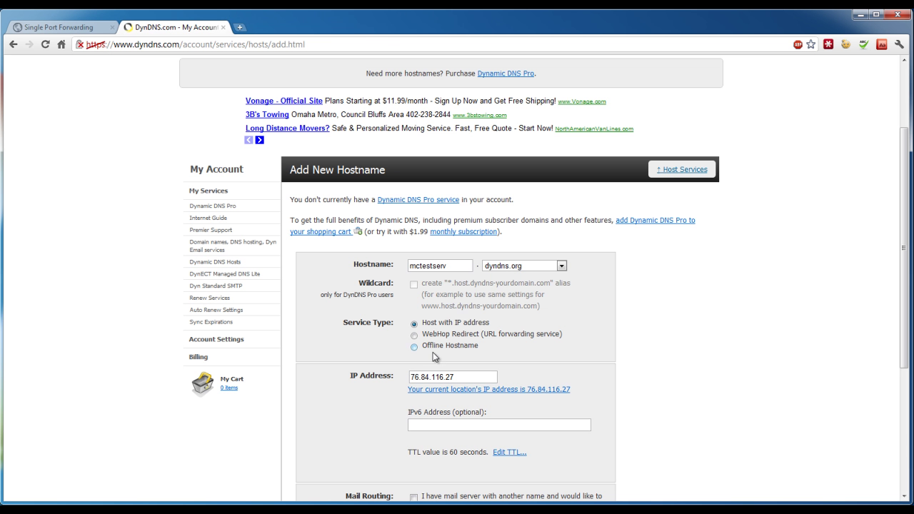
{"action": "scroll", "coordinate": [652, 402], "scroll_direction": "down", "scroll_amount": 3}
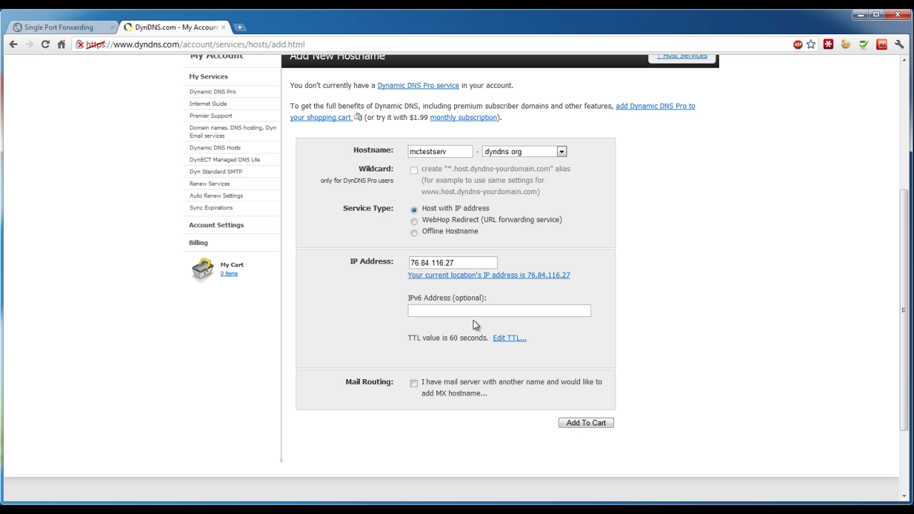
{"action": "left_click", "coordinate": [584, 423]}
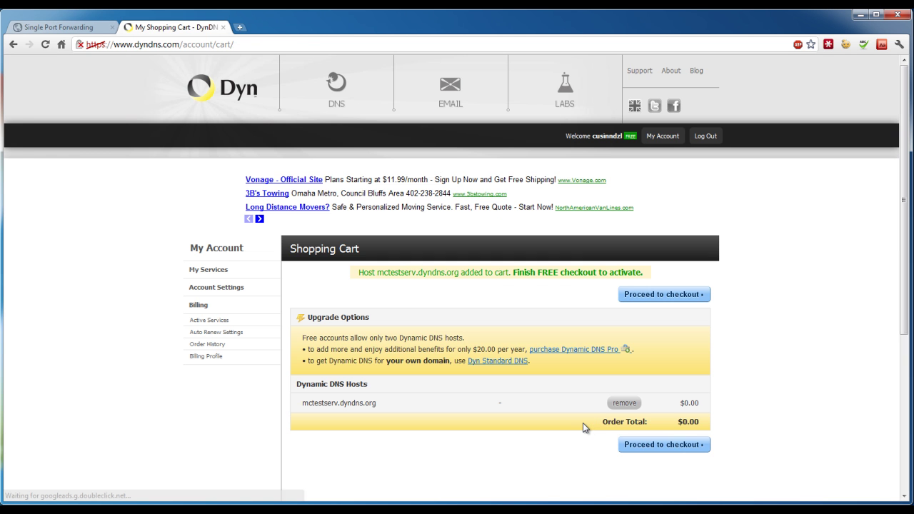
Check out and activate the free mctestserv.dyndns.org host.
{"action": "left_click", "coordinate": [662, 446]}
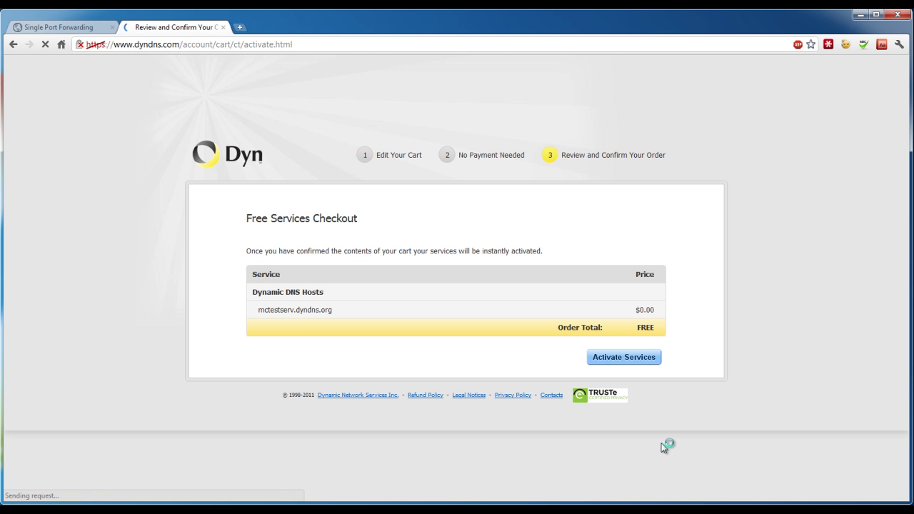
{"action": "left_click", "coordinate": [633, 365]}
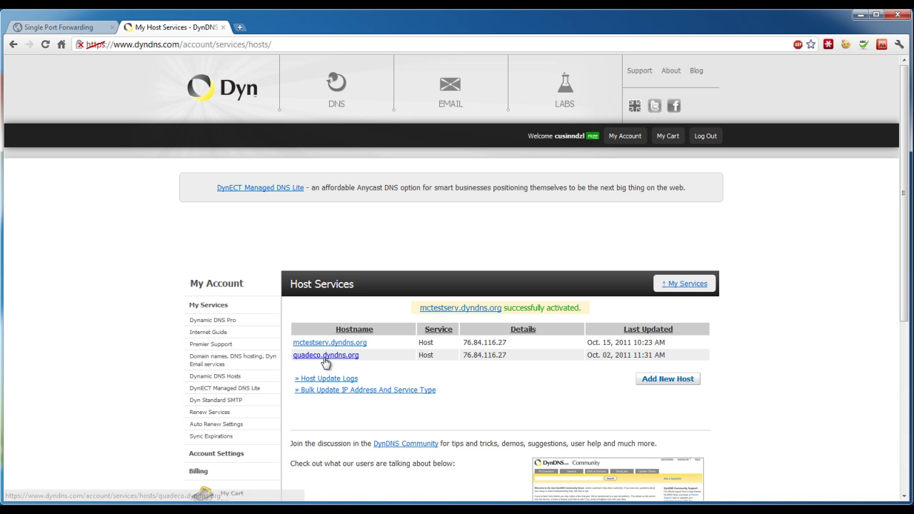
Open the router's Setup > DDNS page, keep DynDNS.org as the service, and select the password field.
{"action": "left_click", "coordinate": [63, 29]}
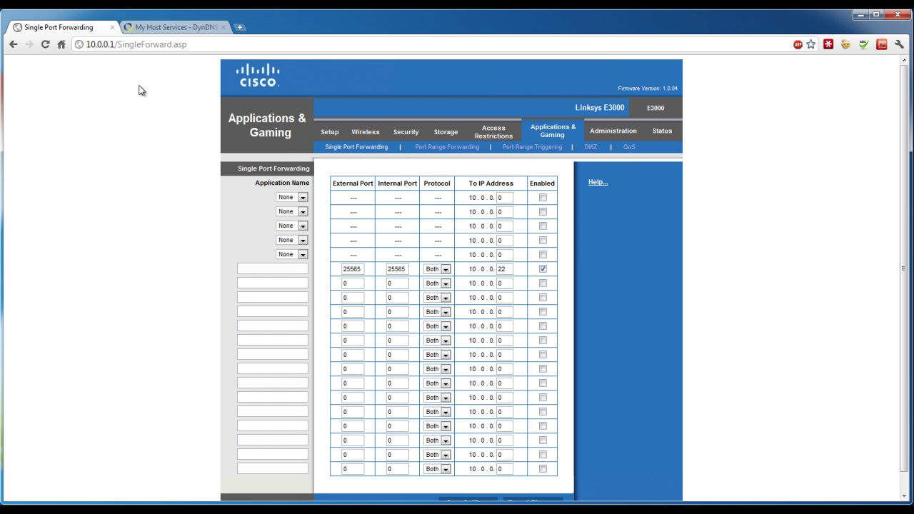
{"action": "left_click", "coordinate": [338, 126]}
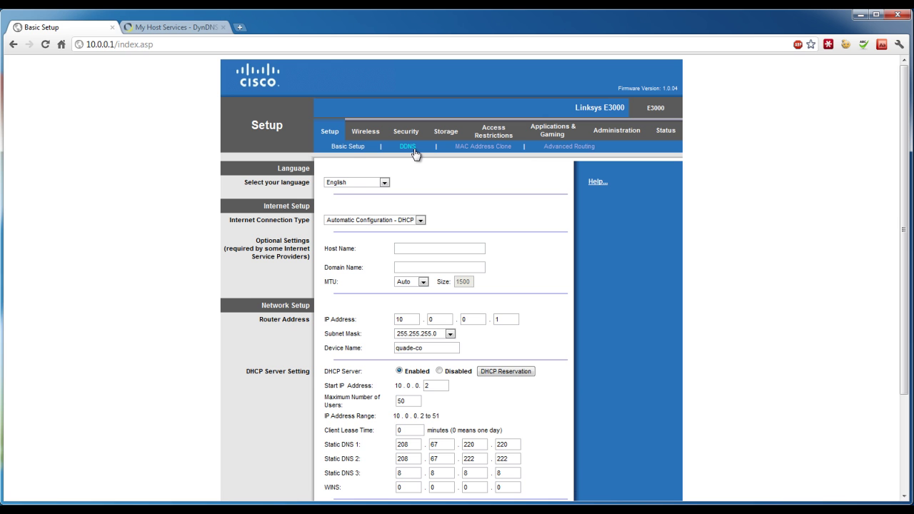
{"action": "left_click", "coordinate": [408, 146]}
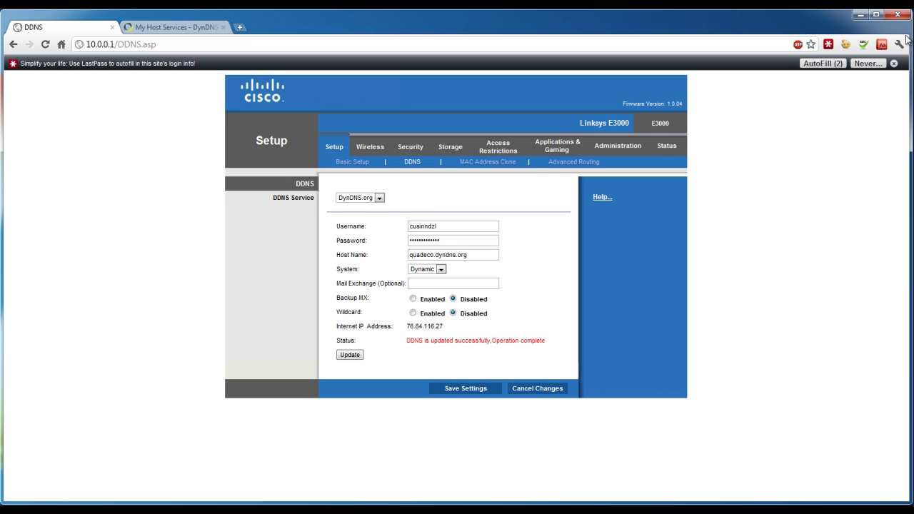
{"action": "left_click", "coordinate": [894, 63]}
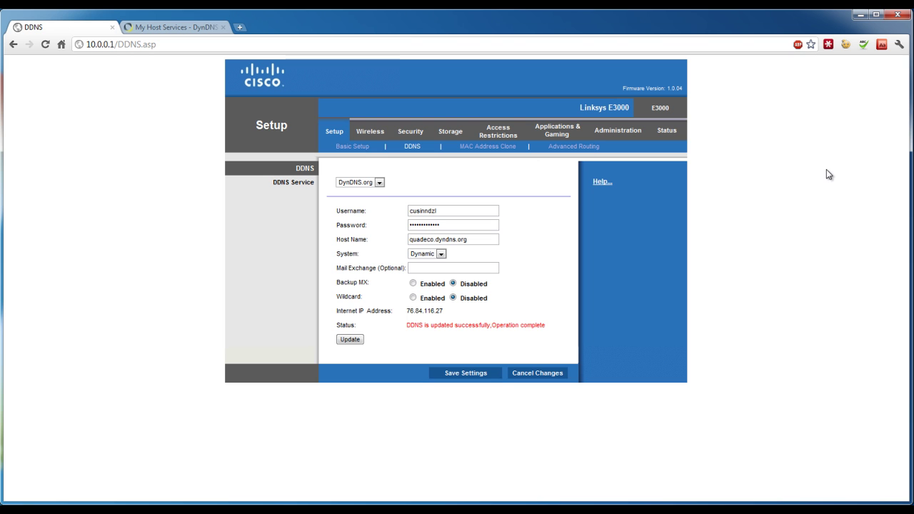
{"action": "left_click", "coordinate": [377, 183]}
{"action": "left_click", "coordinate": [363, 193]}
{"action": "left_click", "coordinate": [418, 223]}
{"action": "left_click", "coordinate": [434, 225]}
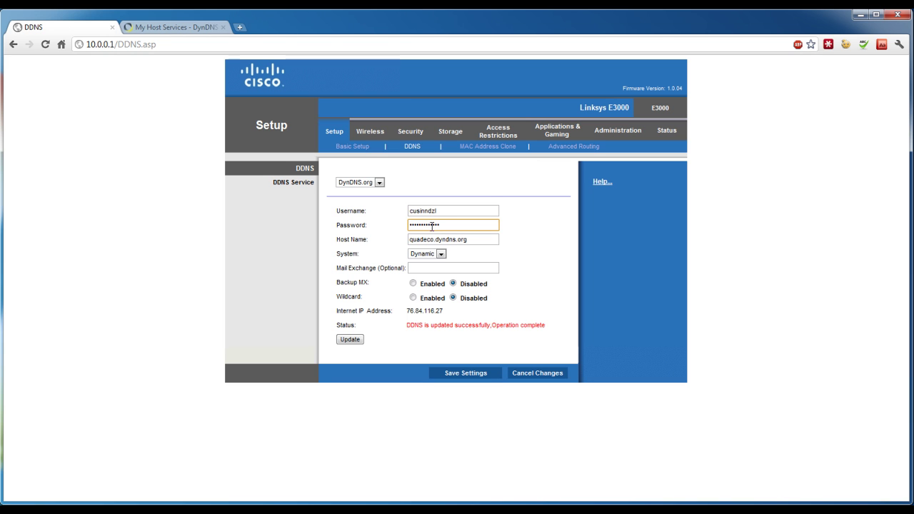
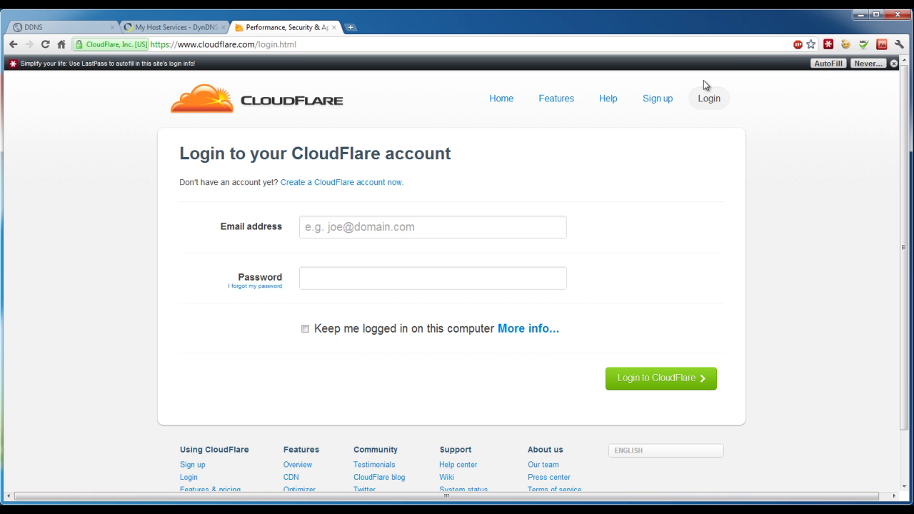
Sign in to CloudFlare with the LastPass-saved credentials, ticking Keep me logged in.
{"action": "left_click", "coordinate": [828, 64]}
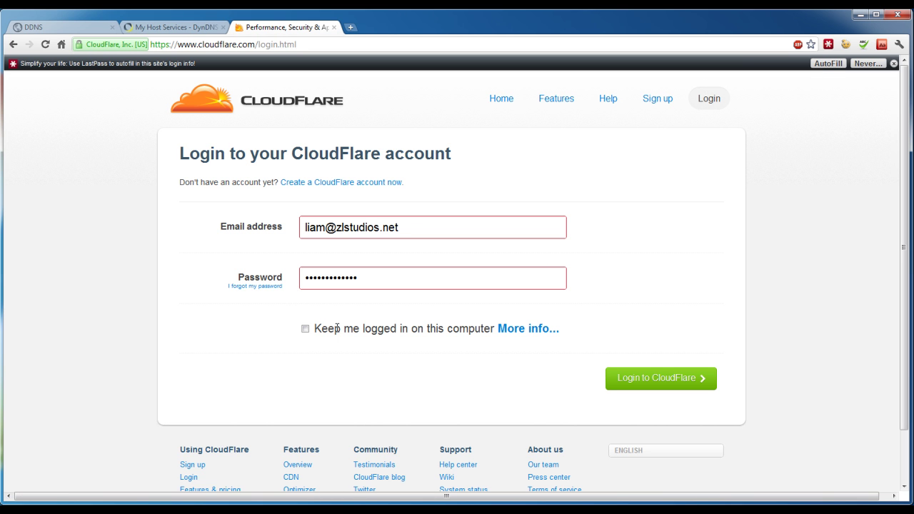
{"action": "left_click", "coordinate": [305, 330]}
{"action": "left_click", "coordinate": [639, 384]}
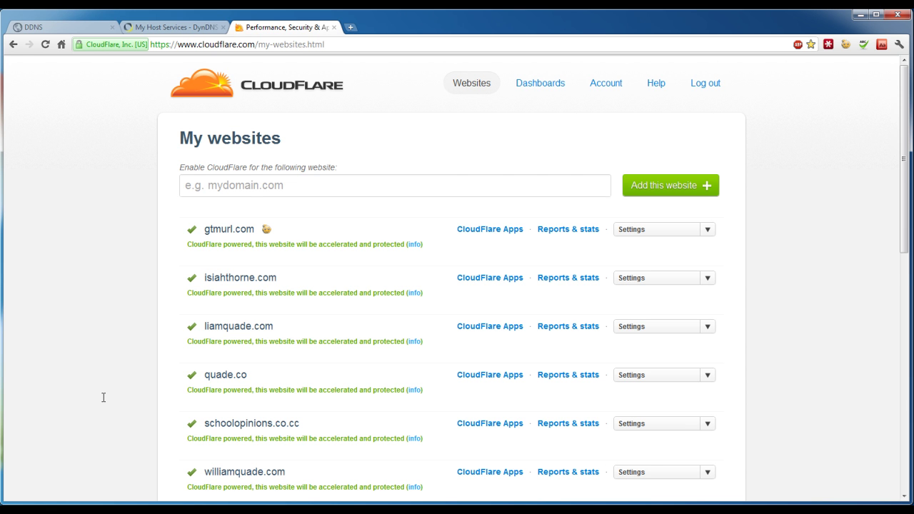
Open the DNS settings for quade.co from its Settings dropdown in My websites.
{"action": "scroll", "coordinate": [107, 409], "scroll_direction": "down", "scroll_amount": 3}
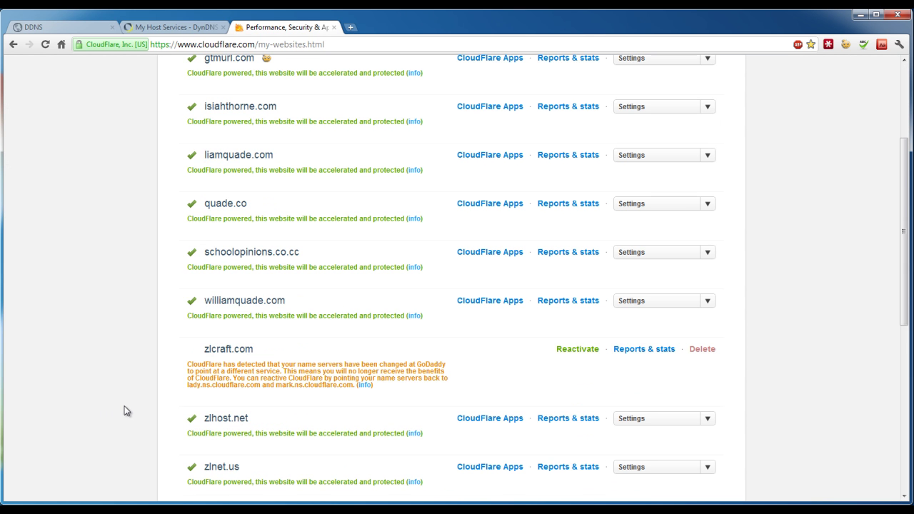
{"action": "scroll", "coordinate": [125, 407], "scroll_direction": "down", "scroll_amount": 2}
{"action": "scroll", "coordinate": [210, 426], "scroll_direction": "down", "scroll_amount": 3}
{"action": "scroll", "coordinate": [209, 424], "scroll_direction": "up", "scroll_amount": 7}
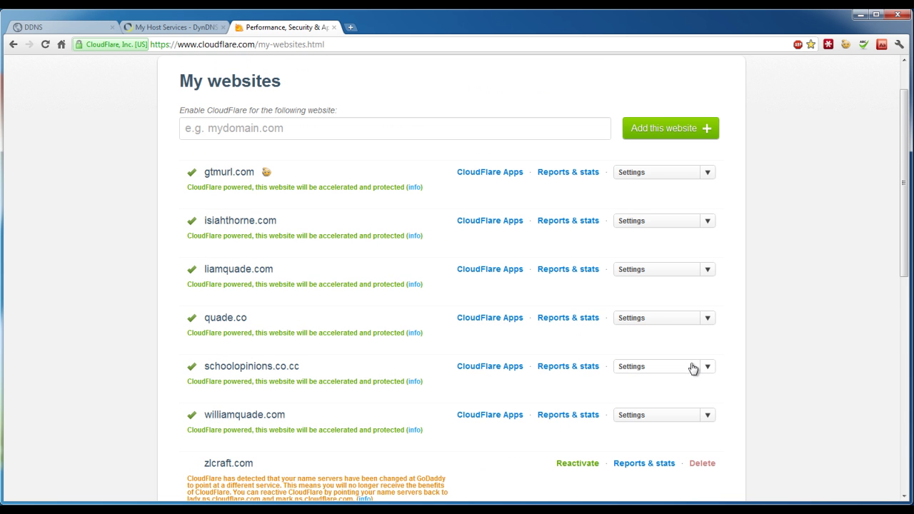
{"action": "left_click", "coordinate": [650, 319]}
{"action": "left_click", "coordinate": [650, 332]}
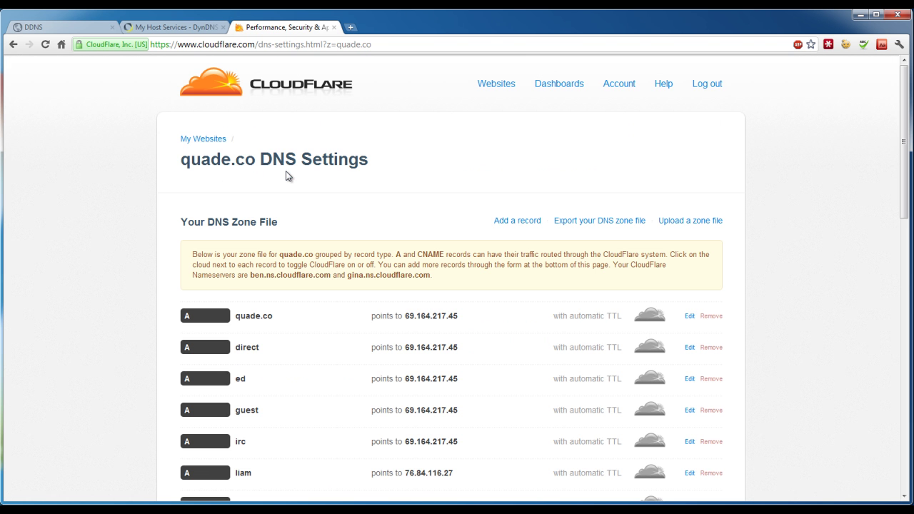
Add and save a CNAME record named mctest aliasing quadeco.dyndns.org.
{"action": "scroll", "coordinate": [288, 179], "scroll_direction": "down", "scroll_amount": 6}
{"action": "scroll", "coordinate": [289, 264], "scroll_direction": "down", "scroll_amount": 5}
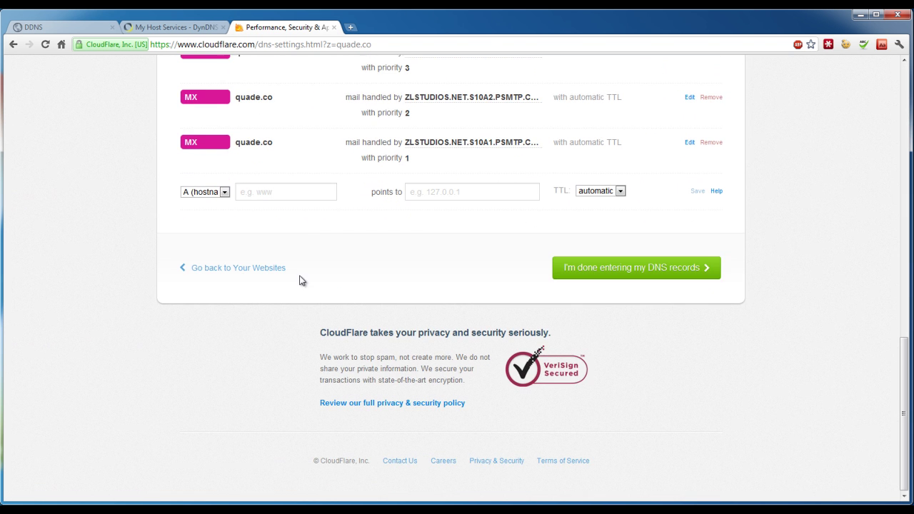
{"action": "left_click", "coordinate": [221, 193]}
{"action": "left_click", "coordinate": [218, 212]}
{"action": "left_click", "coordinate": [261, 194]}
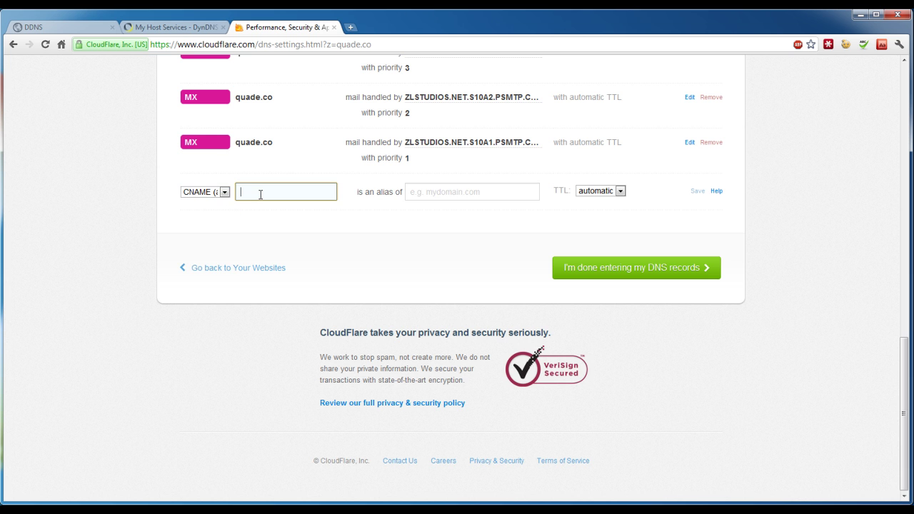
{"action": "type", "text": "minecraf"}
{"action": "key", "text": "Tab"}
{"action": "left_click", "coordinate": [261, 194]}
{"action": "double_click", "coordinate": [261, 193]}
{"action": "type", "text": "mctest"}
{"action": "key", "text": "Tab"}
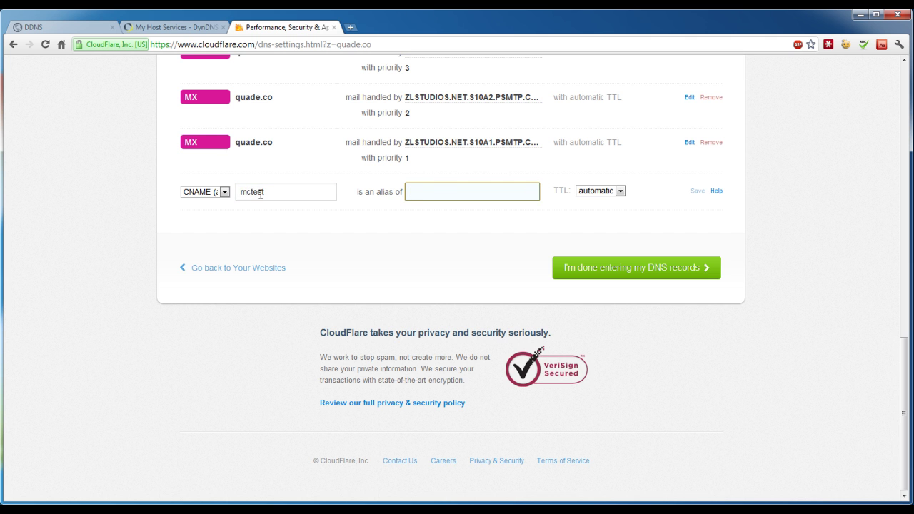
{"action": "type", "text": "quadeco.dyndn"}
{"action": "type", "text": "so"}
{"action": "type", "text": ".org"}
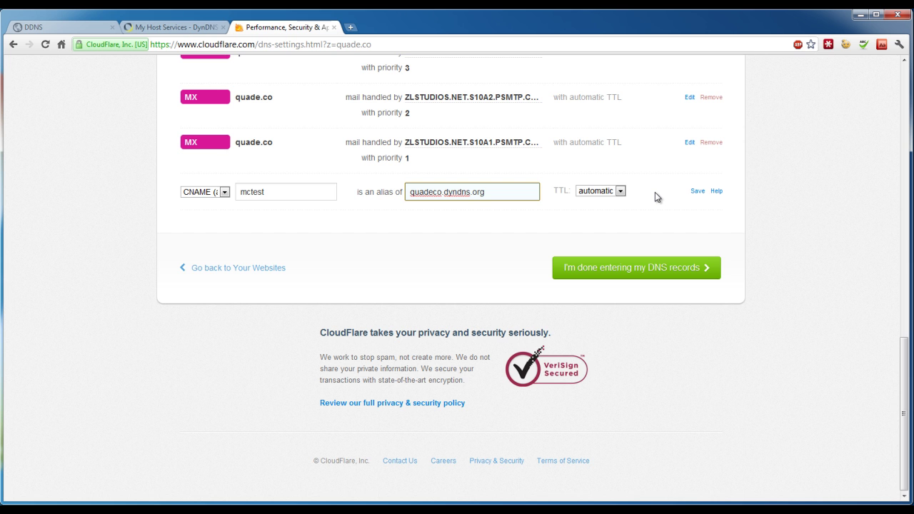
{"action": "left_click", "coordinate": [696, 192]}
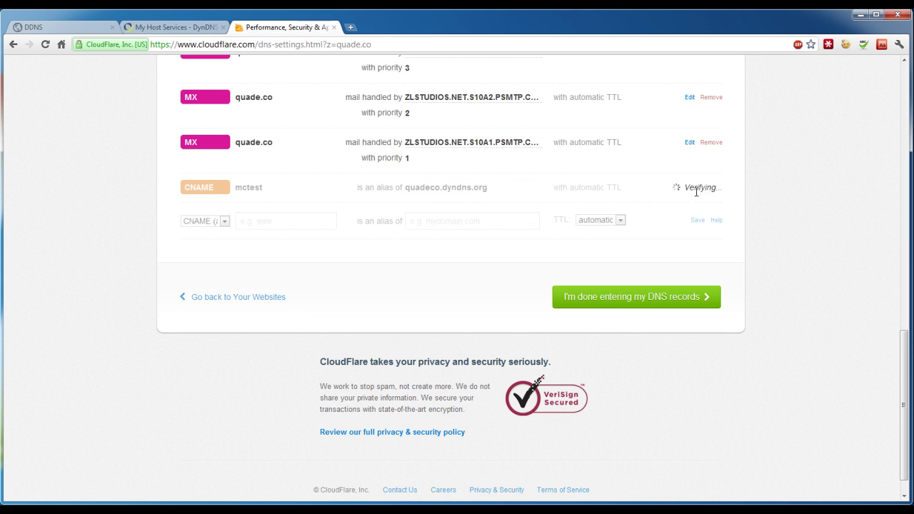
Disable CloudFlare proxying on the mctest record and finish entering DNS records.
{"action": "scroll", "coordinate": [468, 328], "scroll_direction": "up", "scroll_amount": 3}
{"action": "left_click", "coordinate": [650, 352]}
{"action": "left_click", "coordinate": [686, 387]}
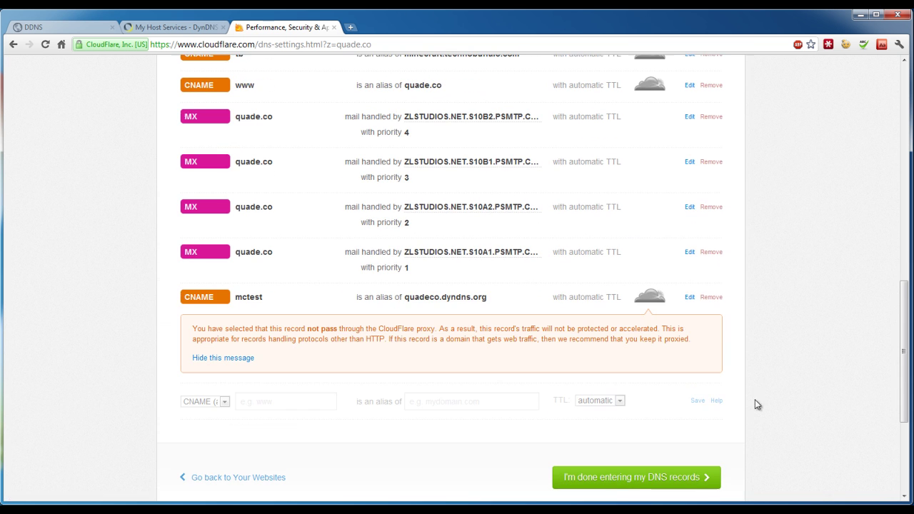
{"action": "left_click", "coordinate": [651, 477]}
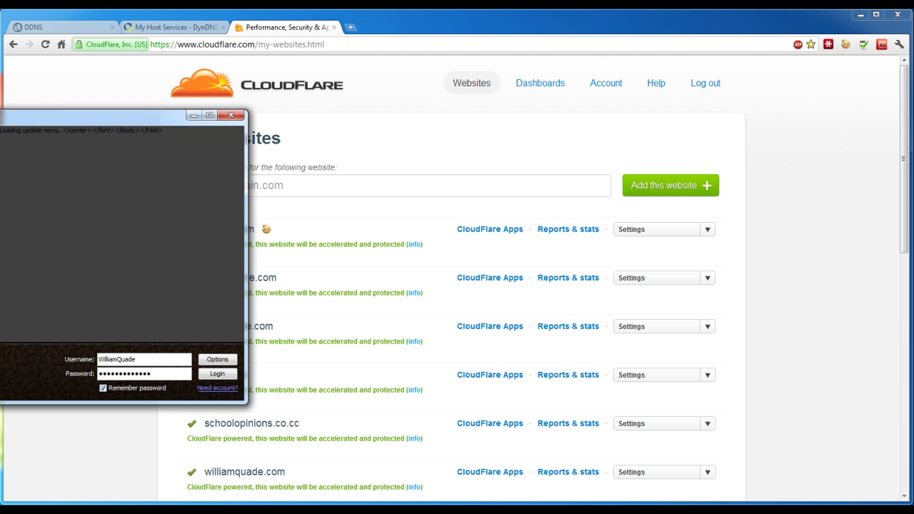
Log in through the Minecraft launcher and Direct Connect to quadeco.dyndns.org.
{"action": "left_click_drag", "start_coordinate": [35, 121], "coordinate": [76, 88]}
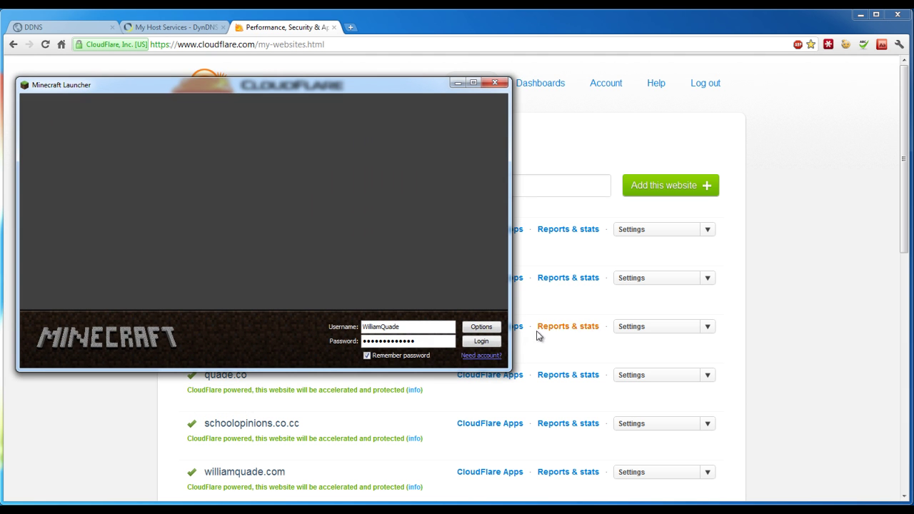
{"action": "left_click", "coordinate": [484, 341]}
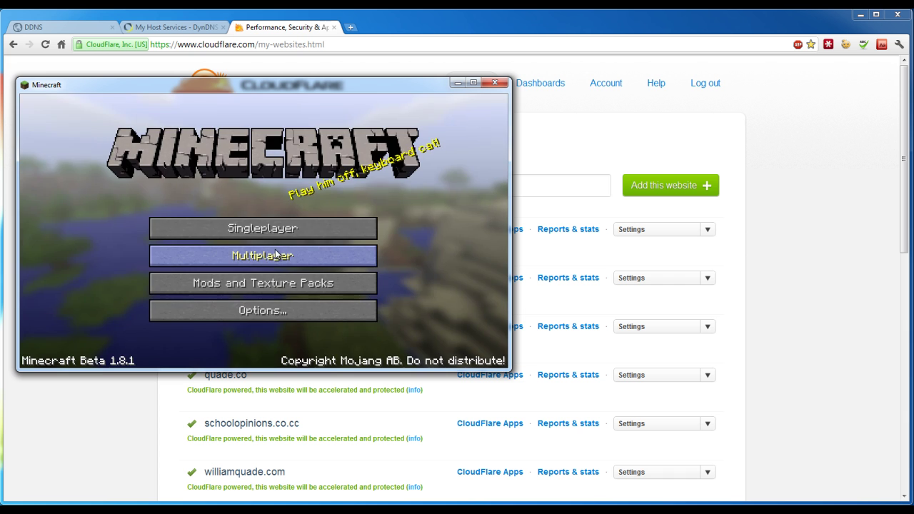
{"action": "left_click", "coordinate": [271, 254]}
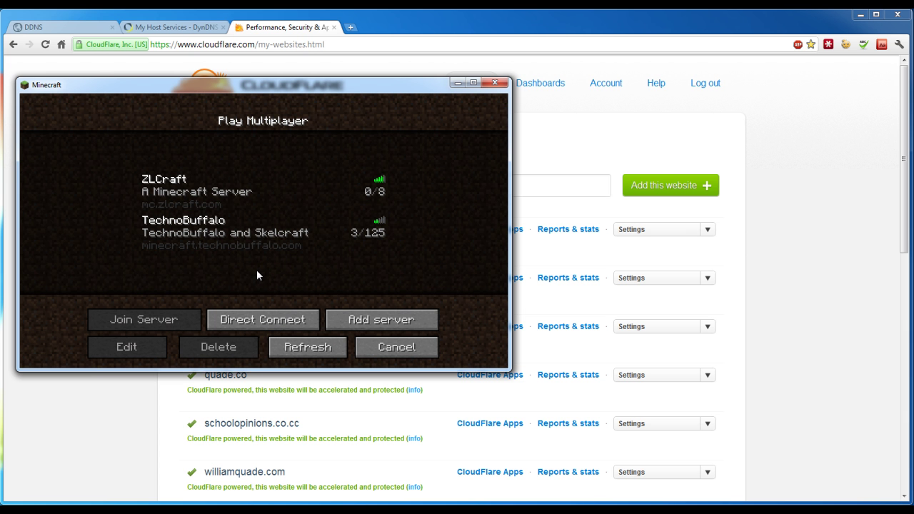
{"action": "left_click", "coordinate": [270, 318]}
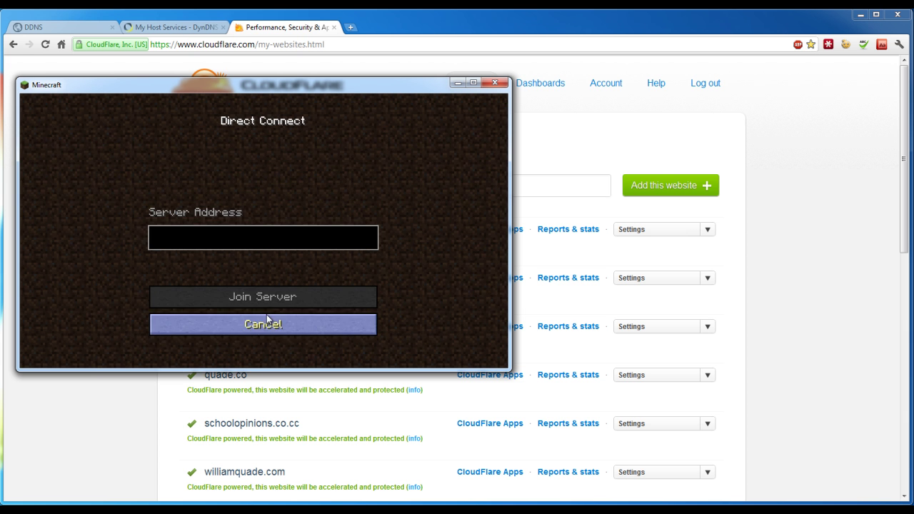
{"action": "type", "text": "qu"}
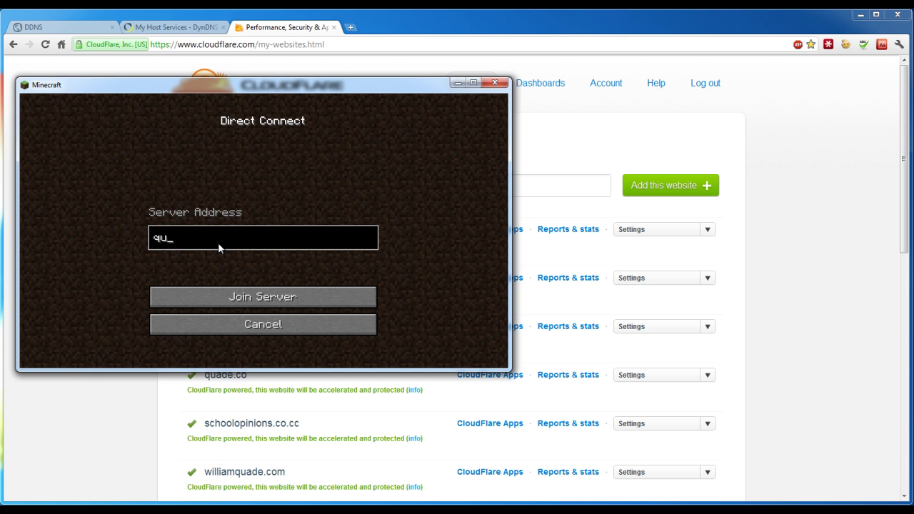
{"action": "type", "text": "adeco.dyndns.org"}
{"action": "key", "text": "Return"}
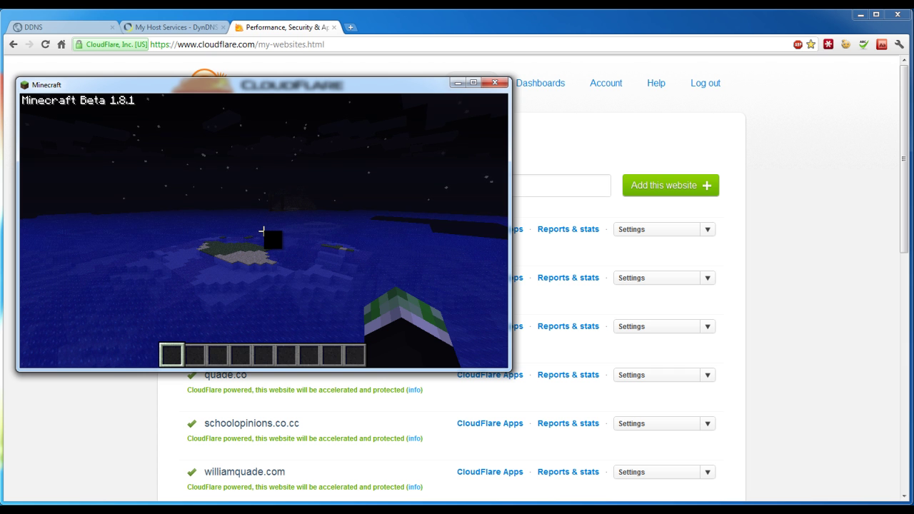
Walk to the small island, mine the stone pit down to dirt, then pause at the Game menu.
{"action": "key", "text": "w"}
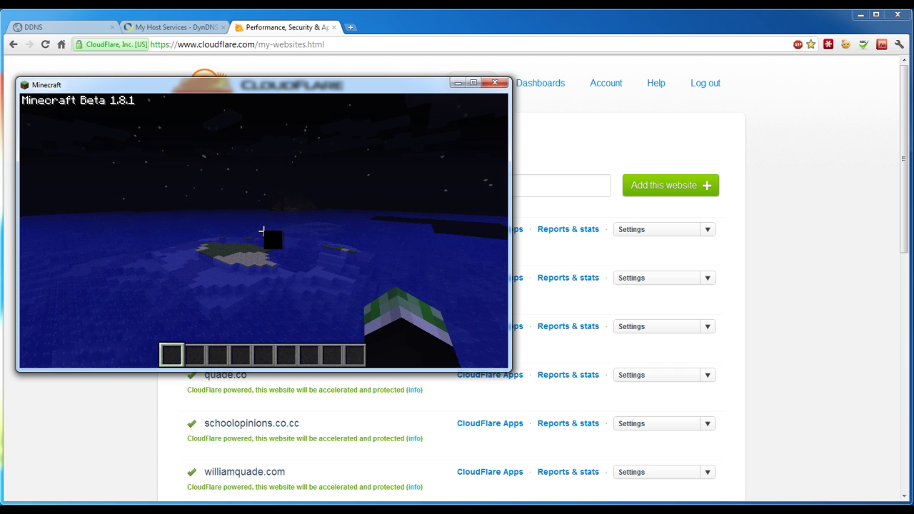
{"action": "key", "text": "w"}
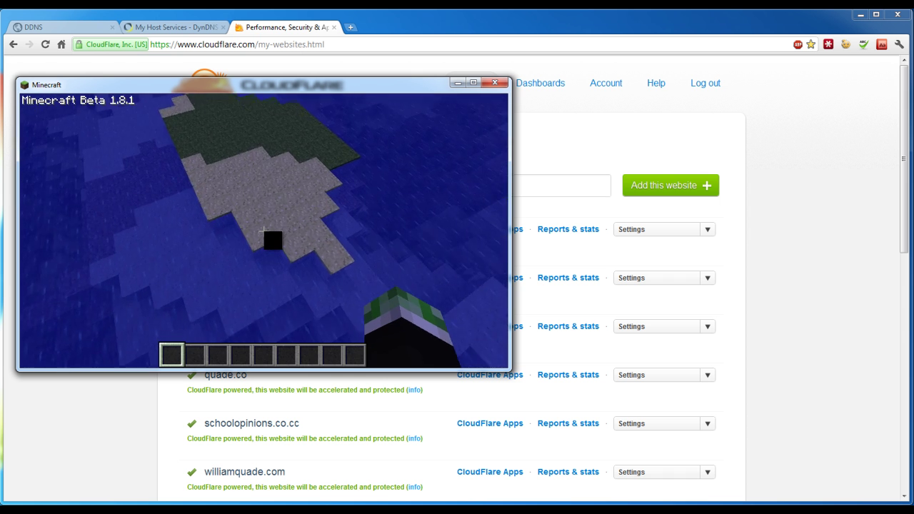
{"action": "left_click", "coordinate": [272, 239]}
{"action": "left_click", "coordinate": [272, 240]}
{"action": "left_click", "coordinate": [272, 240]}
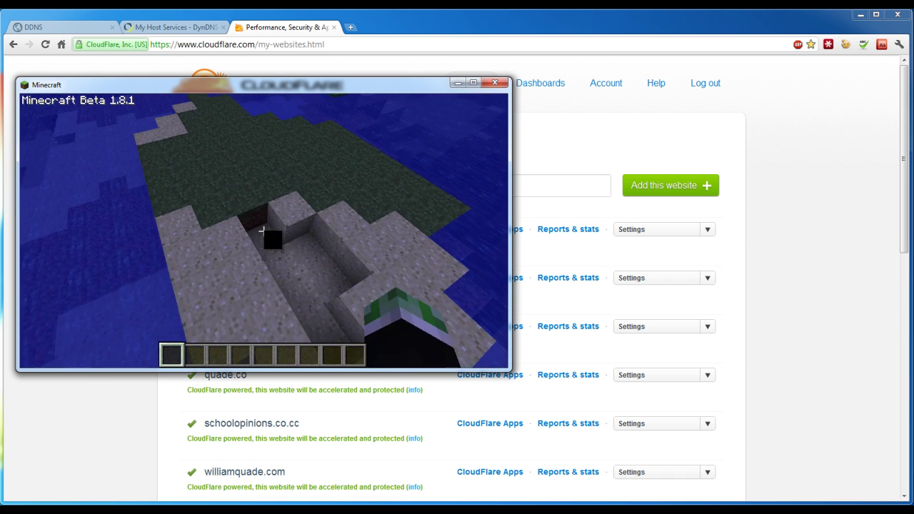
{"action": "left_click", "coordinate": [273, 240]}
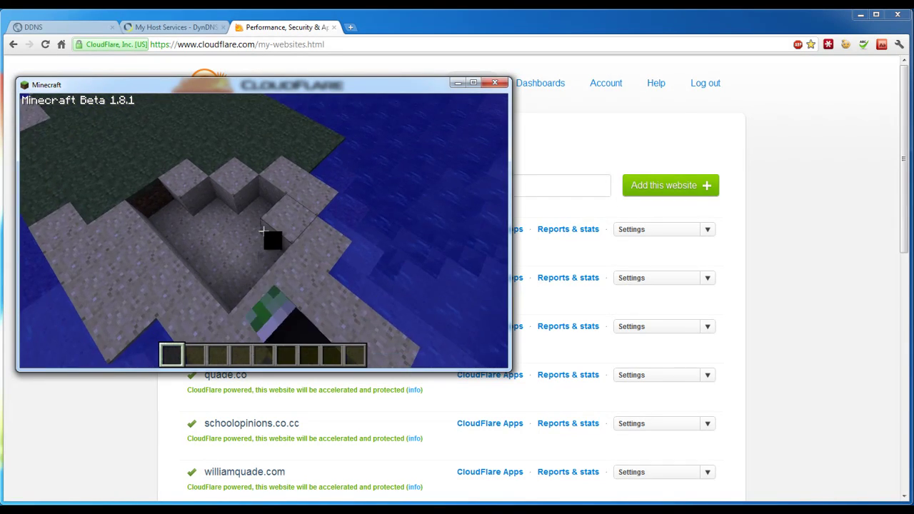
{"action": "left_click", "coordinate": [272, 240]}
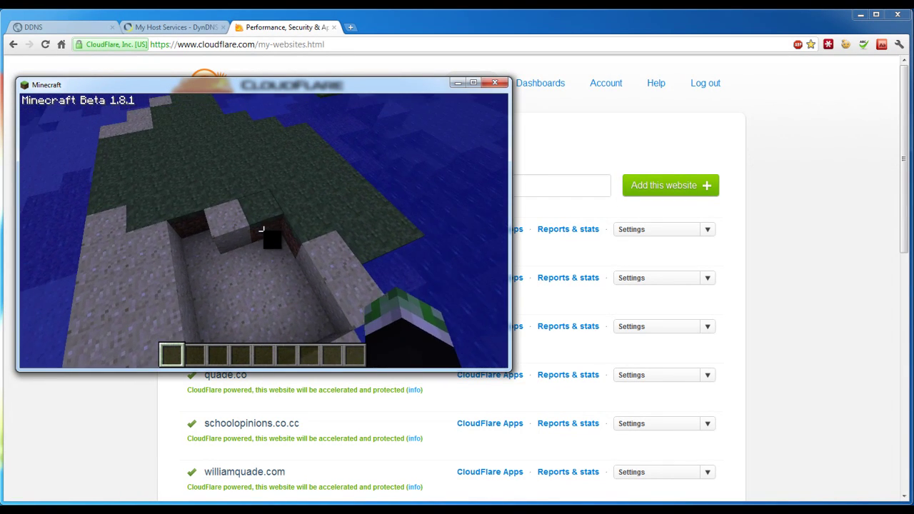
{"action": "left_click", "coordinate": [264, 229]}
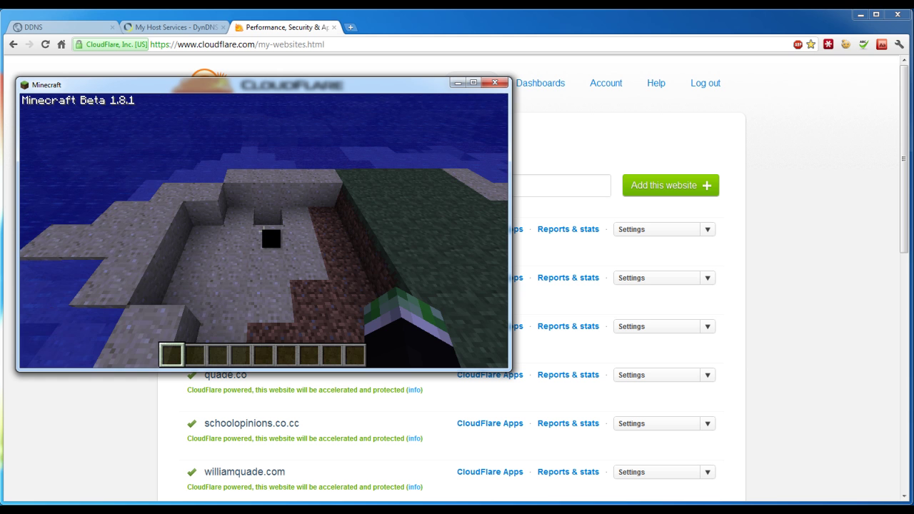
{"action": "key", "text": "Escape"}
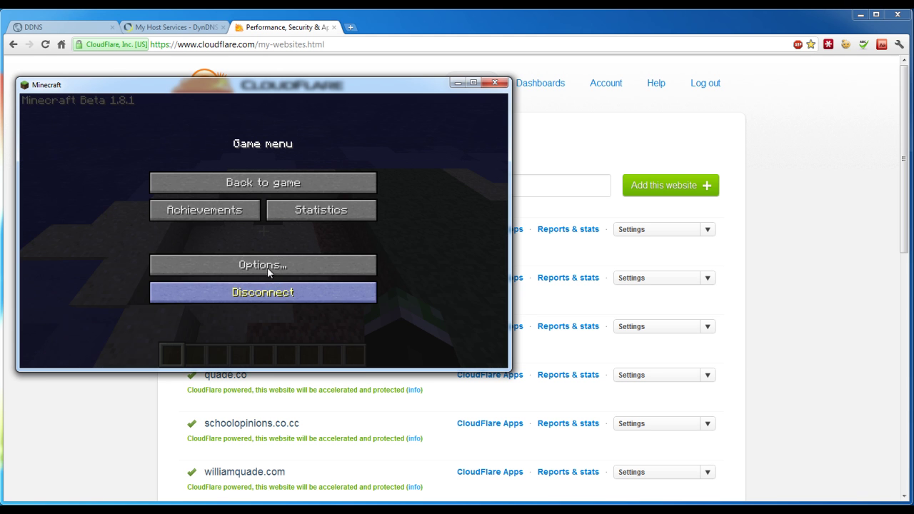
Disconnect from the quadeco.dyndns.org world back to the title screen.
{"action": "left_click", "coordinate": [264, 182]}
{"action": "key", "text": "Escape"}
{"action": "left_click", "coordinate": [289, 293]}
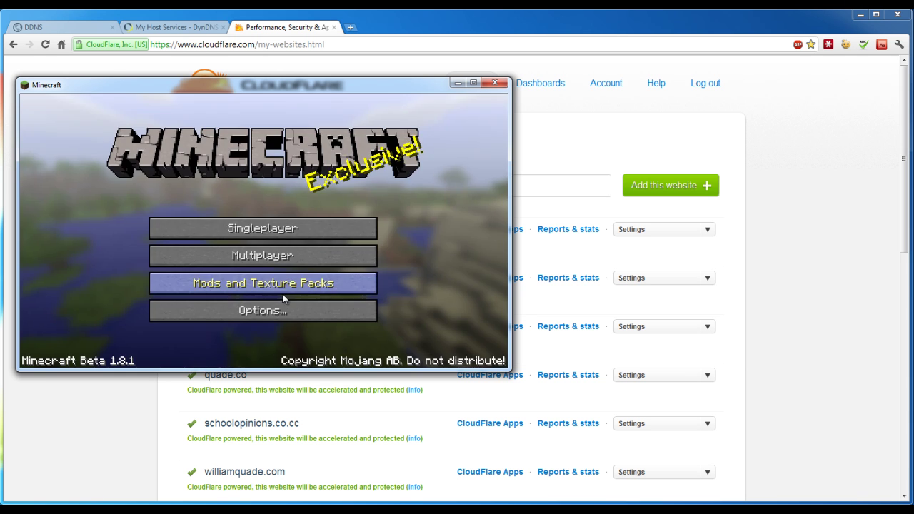
Join the ZLCraft server from the Multiplayer list, then disconnect to the title screen.
{"action": "left_click", "coordinate": [244, 260]}
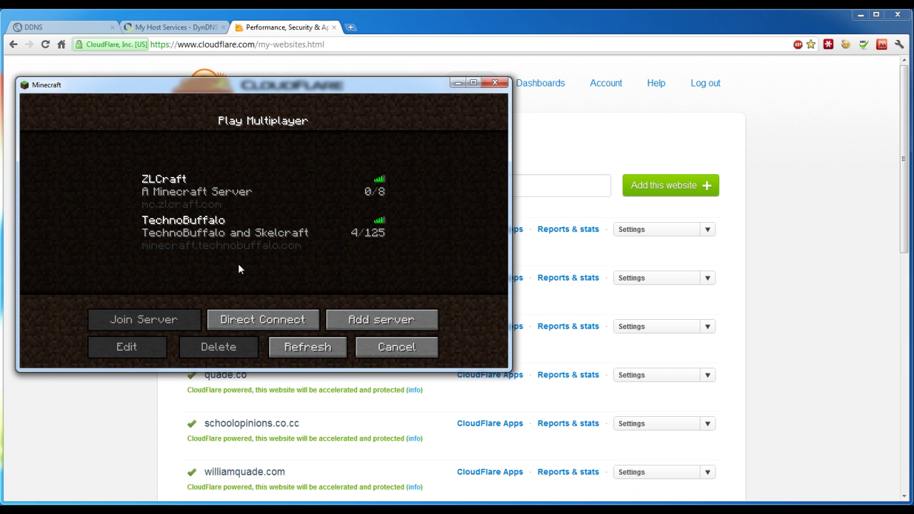
{"action": "left_click", "coordinate": [204, 212]}
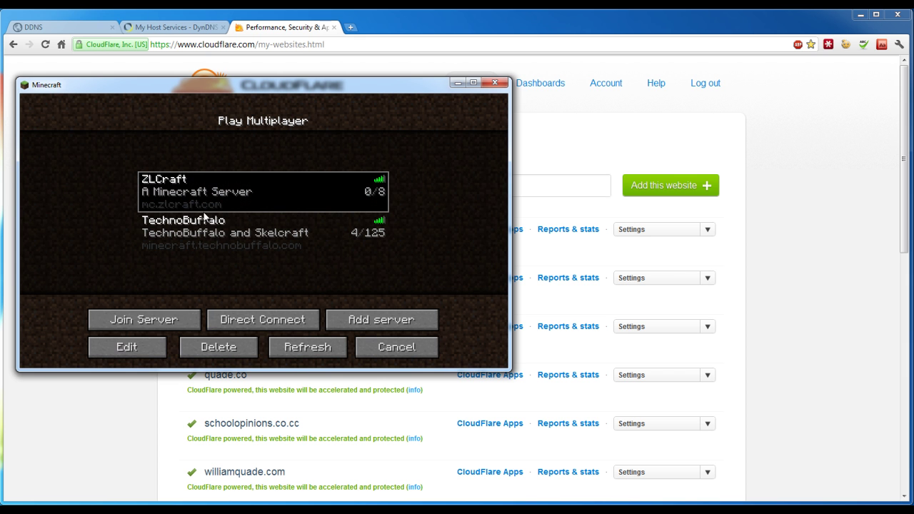
{"action": "left_click", "coordinate": [158, 325]}
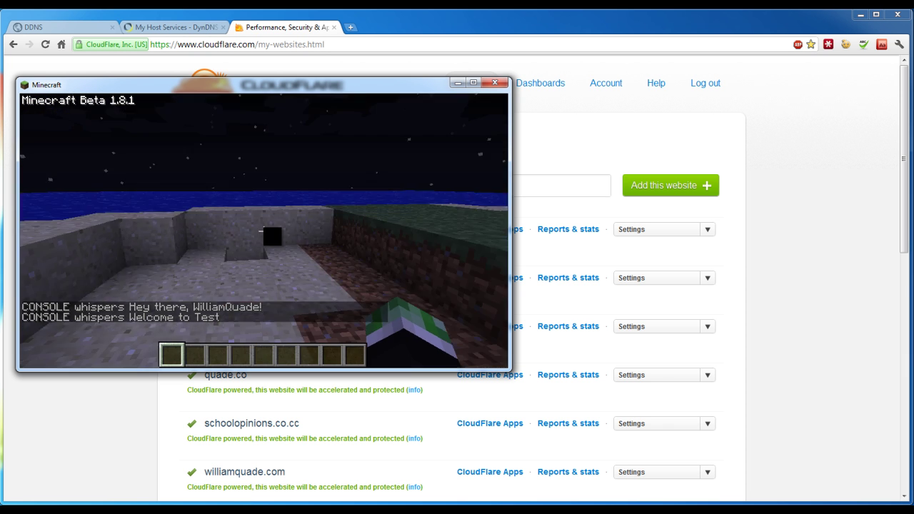
{"action": "mouse_move", "coordinate": [262, 231]}
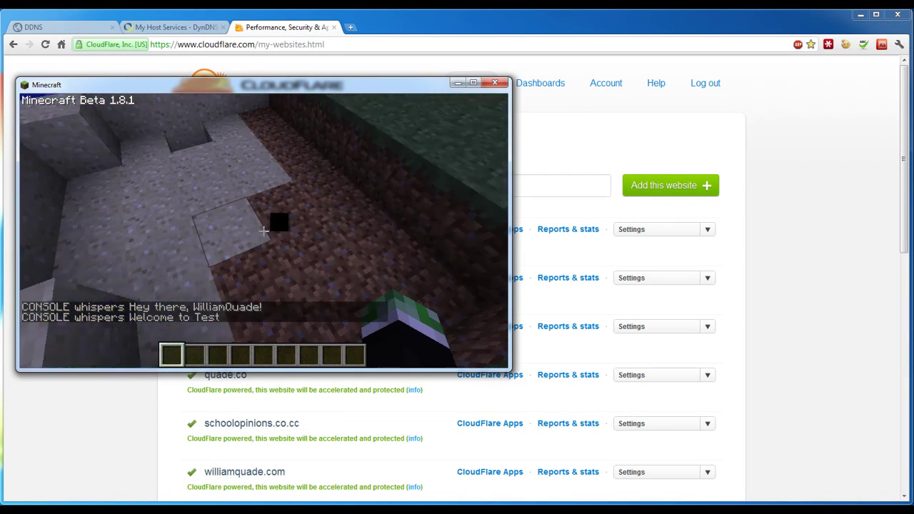
{"action": "key", "text": "Escape"}
{"action": "left_click", "coordinate": [252, 295]}
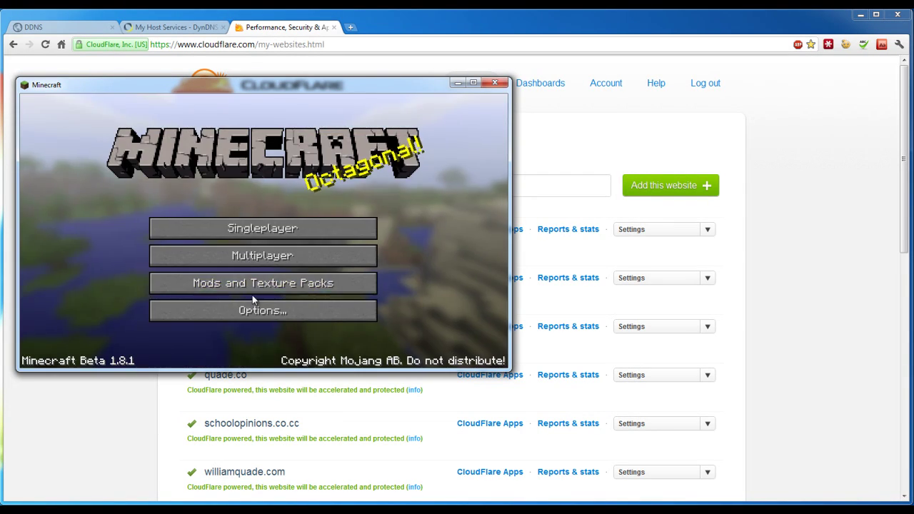
Close Minecraft and open DHCP Reservation from the Linksys E3000 Basic Setup page.
{"action": "left_click", "coordinate": [499, 85]}
{"action": "left_click", "coordinate": [64, 26]}
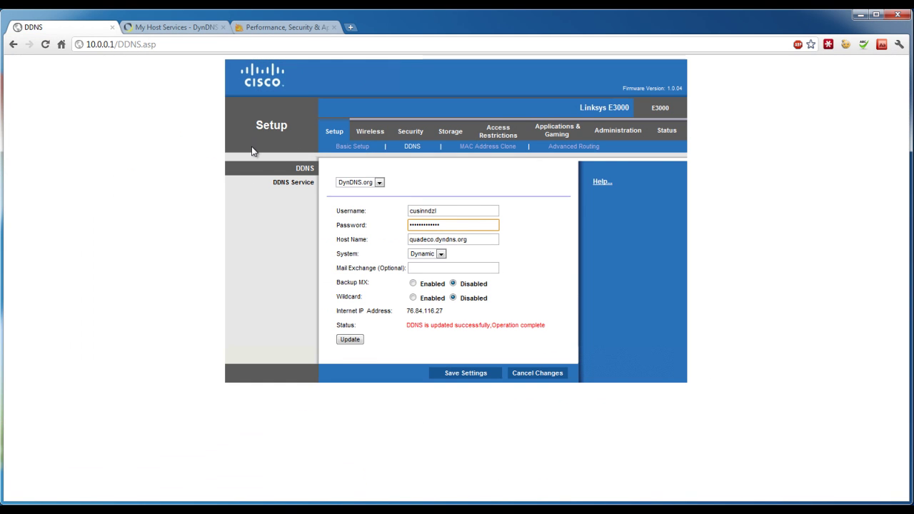
{"action": "left_click", "coordinate": [665, 138]}
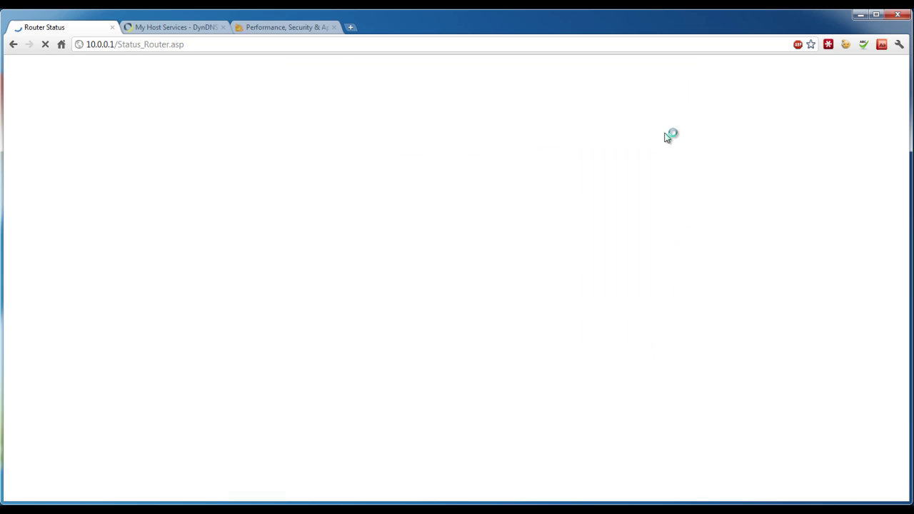
{"action": "left_click", "coordinate": [334, 130]}
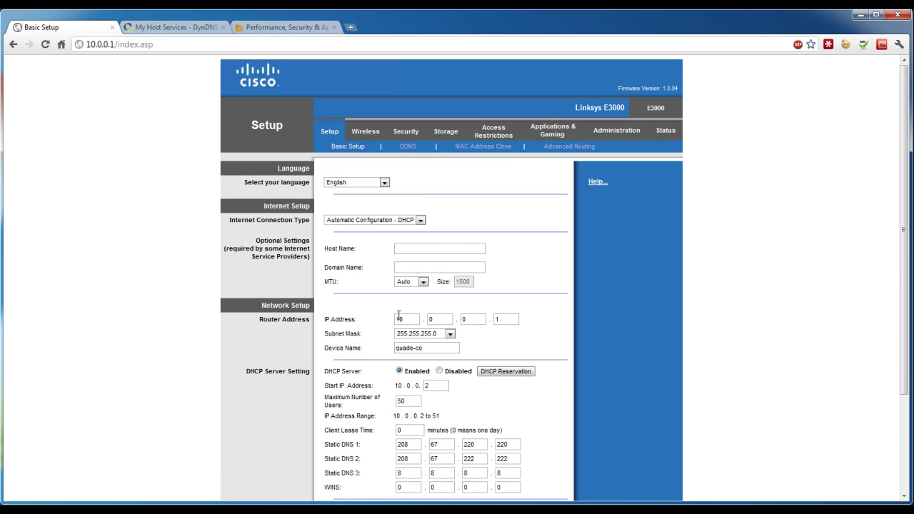
{"action": "scroll", "coordinate": [361, 318], "scroll_direction": "down", "scroll_amount": 3}
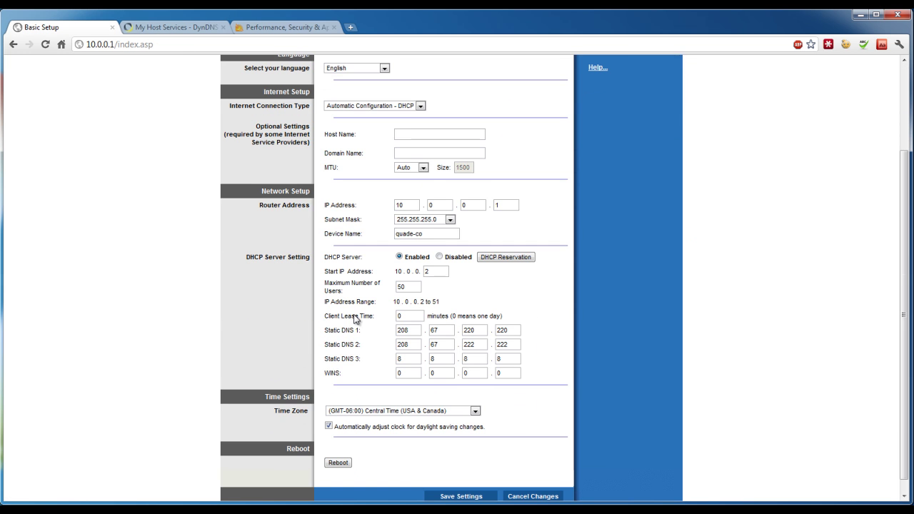
{"action": "left_click", "coordinate": [505, 259]}
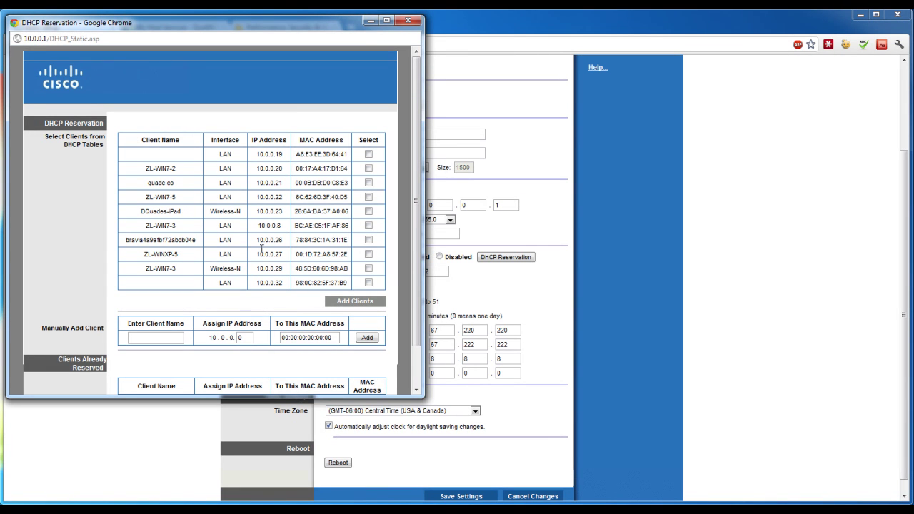
Reserve the ZL-WIN7-5 client at 10.0.0.22 with Add Clients.
{"action": "double_click", "coordinate": [271, 197]}
{"action": "left_click", "coordinate": [368, 197]}
{"action": "left_click", "coordinate": [184, 205]}
{"action": "left_click", "coordinate": [365, 303]}
Remove the ZL-WIN7-5 reservation, leaving only ZL-WIN7-3, and close the reservation window.
{"action": "scroll", "coordinate": [350, 302], "scroll_direction": "down", "scroll_amount": 1}
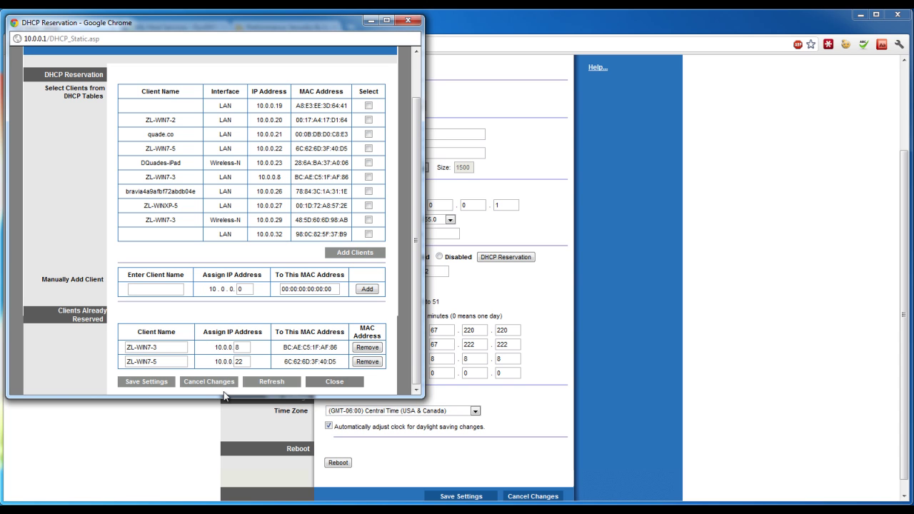
{"action": "left_click", "coordinate": [368, 362]}
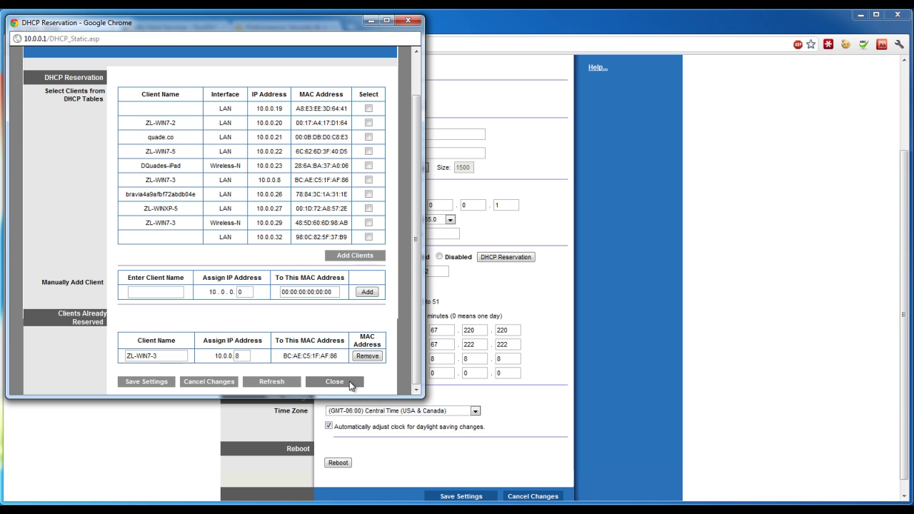
{"action": "scroll", "coordinate": [336, 369], "scroll_direction": "up", "scroll_amount": 1}
{"action": "scroll", "coordinate": [336, 364], "scroll_direction": "down", "scroll_amount": 1}
{"action": "left_click", "coordinate": [330, 383]}
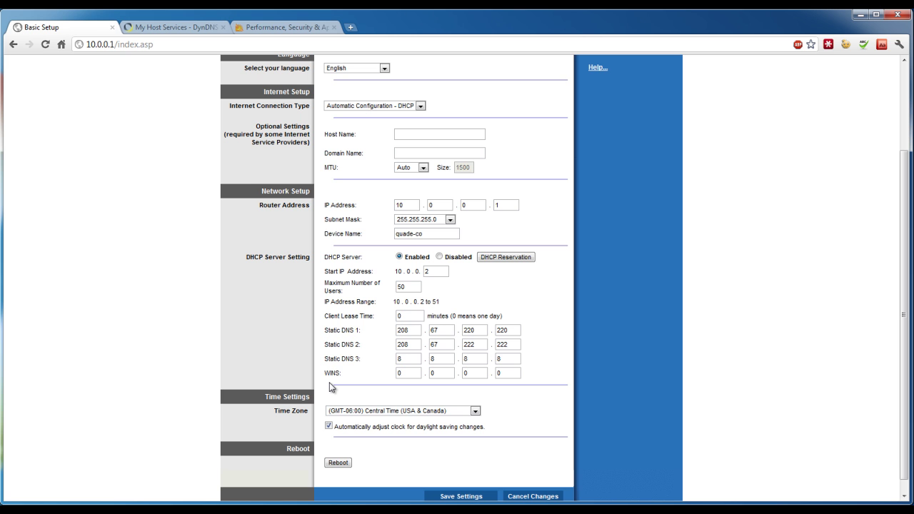
{"action": "scroll", "coordinate": [330, 387], "scroll_direction": "up", "scroll_amount": 3}
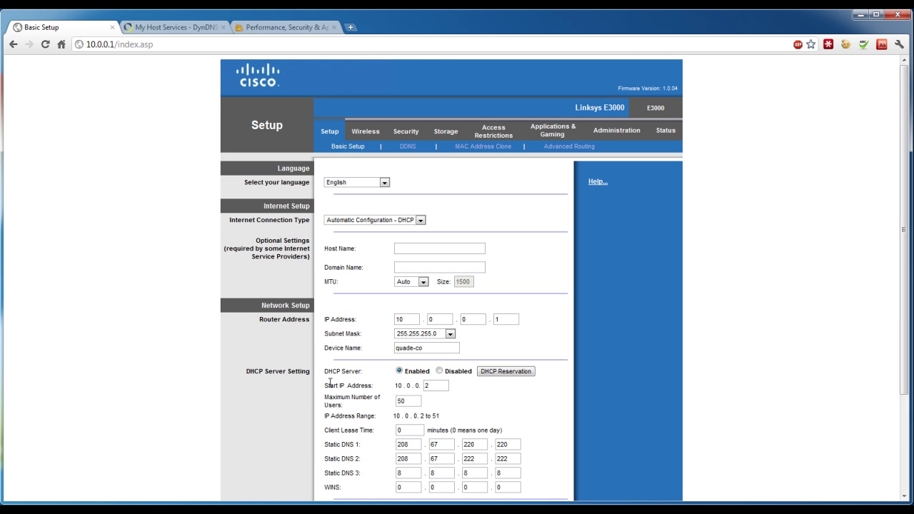